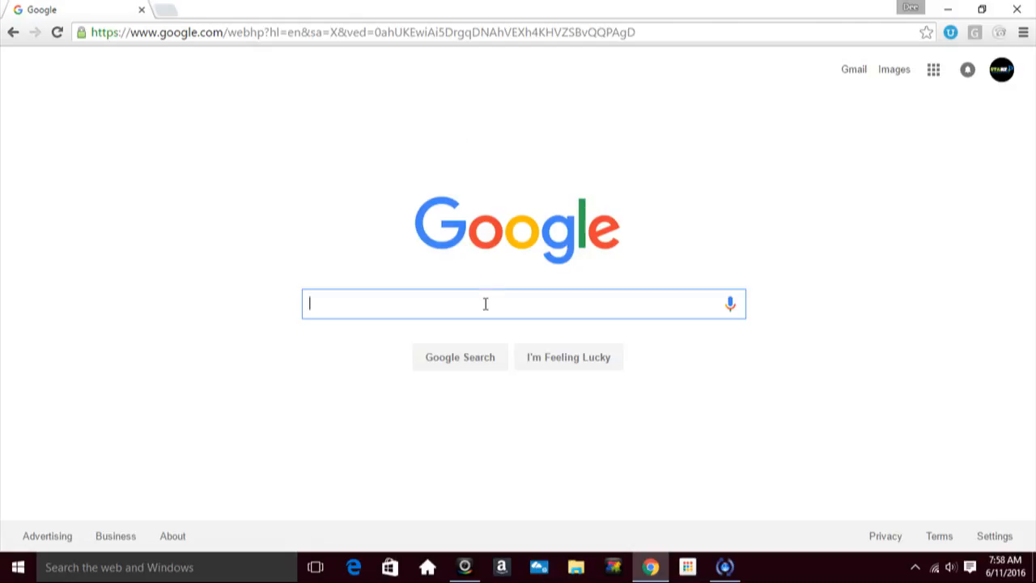
Search Google for "google forms" and open the Google Forms introduction page.
{"action": "type", "text": "google "}
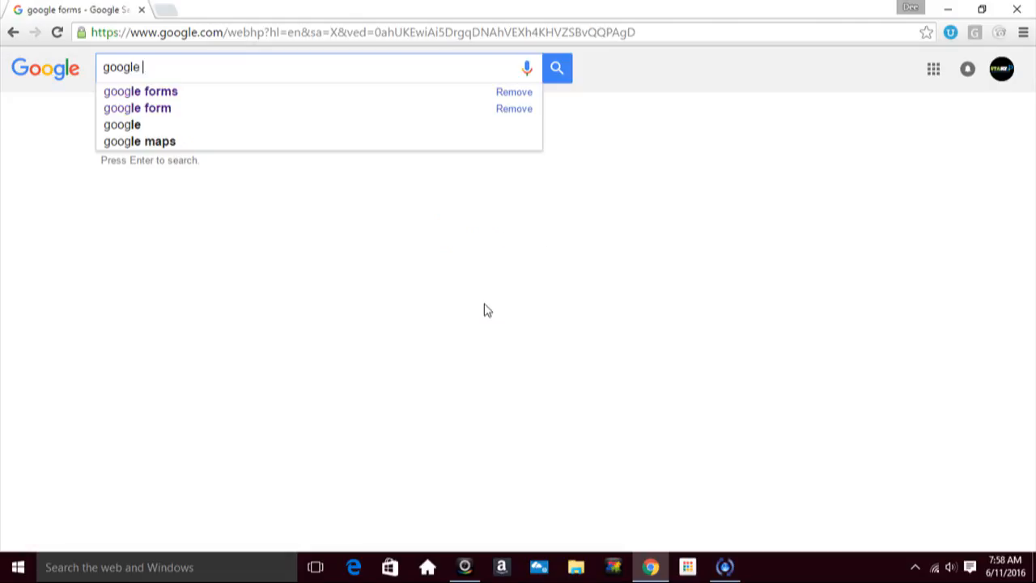
{"action": "type", "text": "form"}
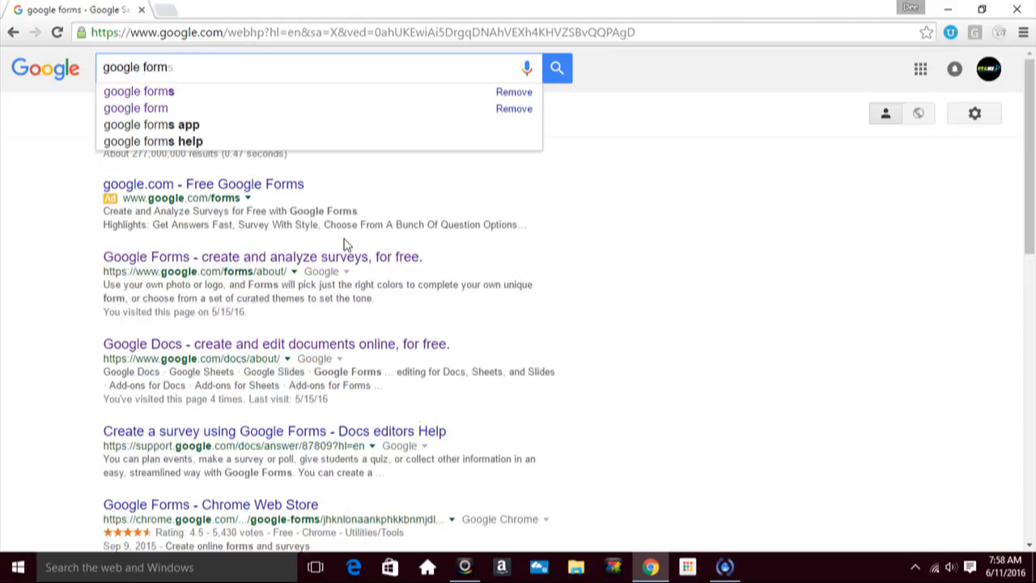
{"action": "left_click", "coordinate": [201, 262]}
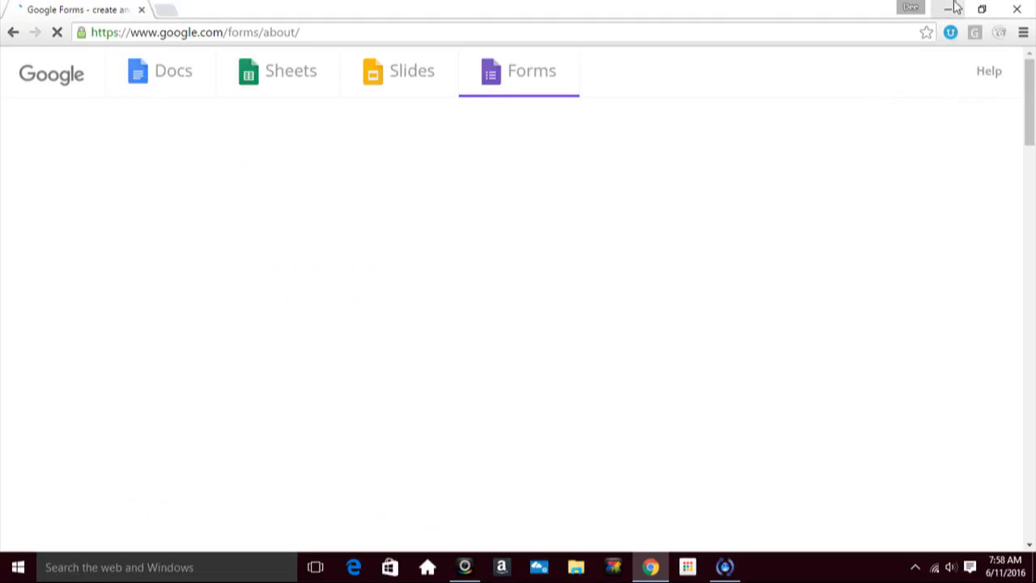
{"action": "left_click", "coordinate": [332, 33]}
{"action": "left_click", "coordinate": [333, 32]}
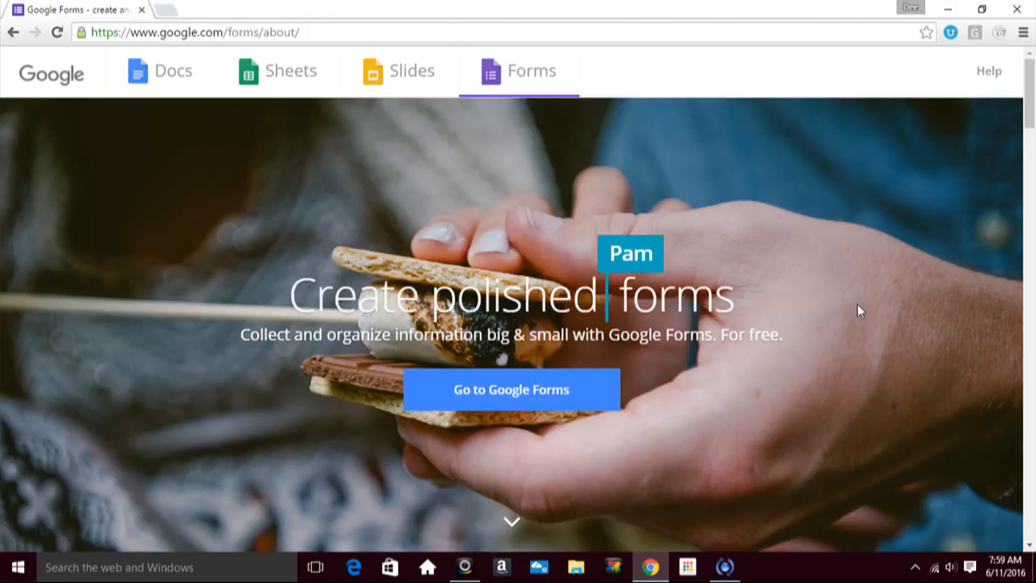
Go to the Google Forms home page and start a new blank form.
{"action": "scroll", "coordinate": [931, 186], "scroll_direction": "down", "scroll_amount": 3}
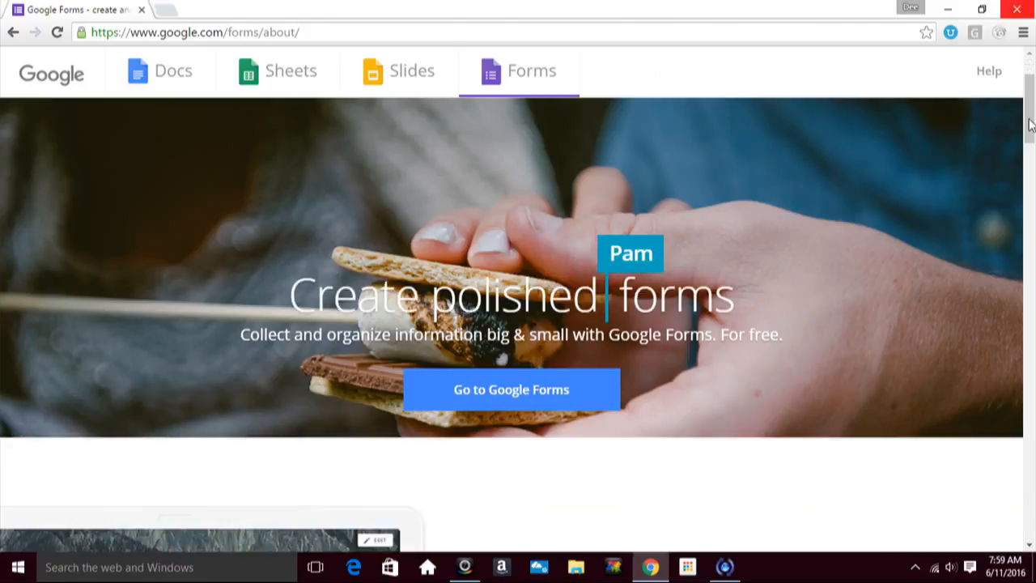
{"action": "scroll", "coordinate": [511, 430], "scroll_direction": "up", "scroll_amount": 3}
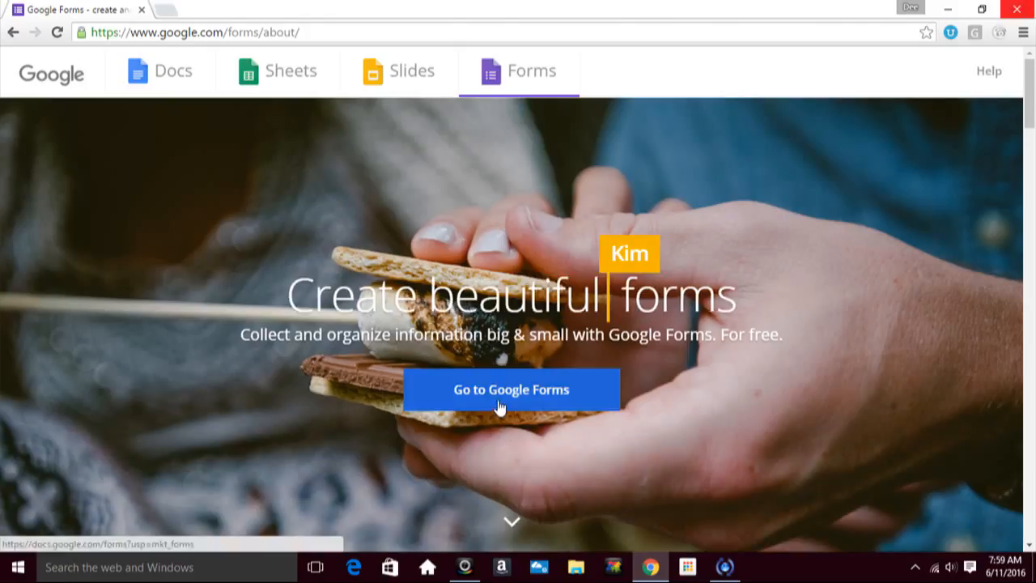
{"action": "left_click", "coordinate": [499, 406]}
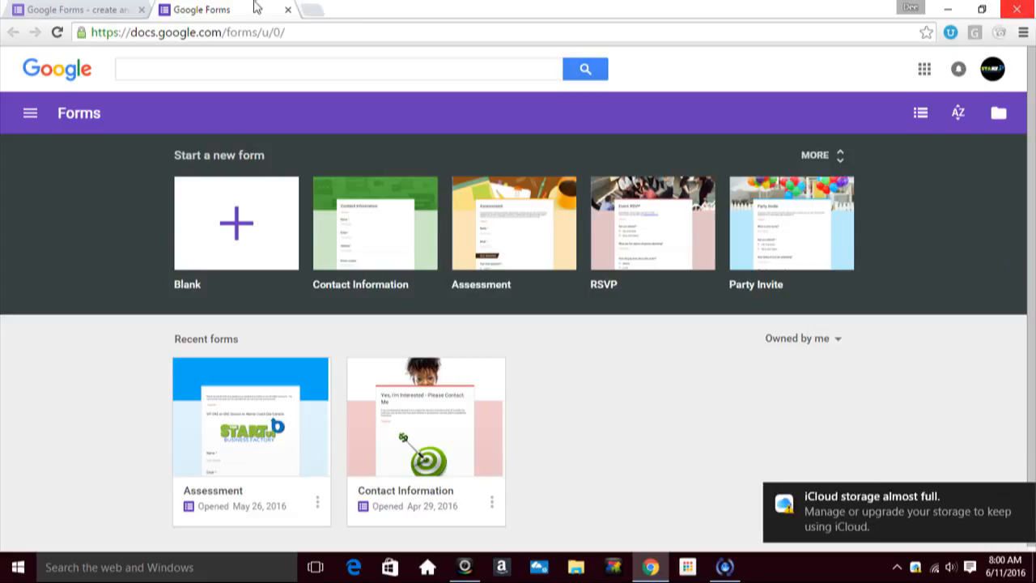
{"action": "scroll", "coordinate": [623, 405], "scroll_direction": "down", "scroll_amount": 1}
{"action": "scroll", "coordinate": [623, 404], "scroll_direction": "up", "scroll_amount": 1}
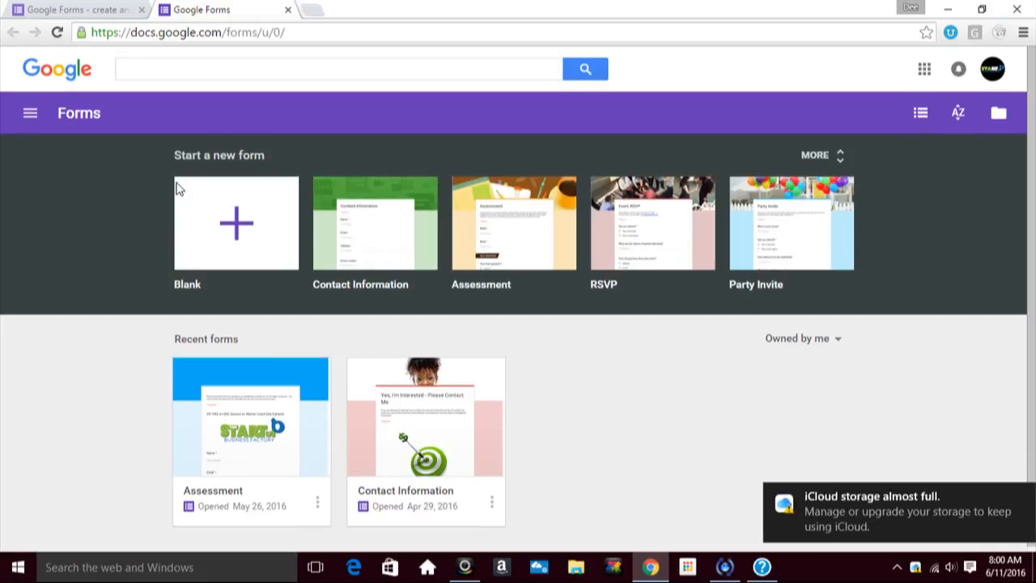
{"action": "left_click", "coordinate": [237, 230]}
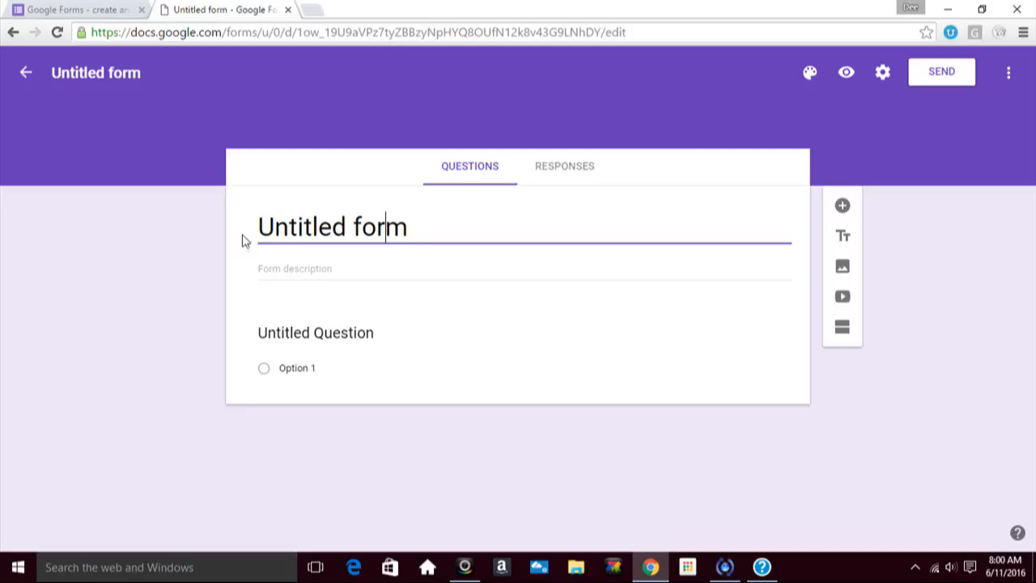
Title the form "The Baker".
{"action": "left_click", "coordinate": [293, 227]}
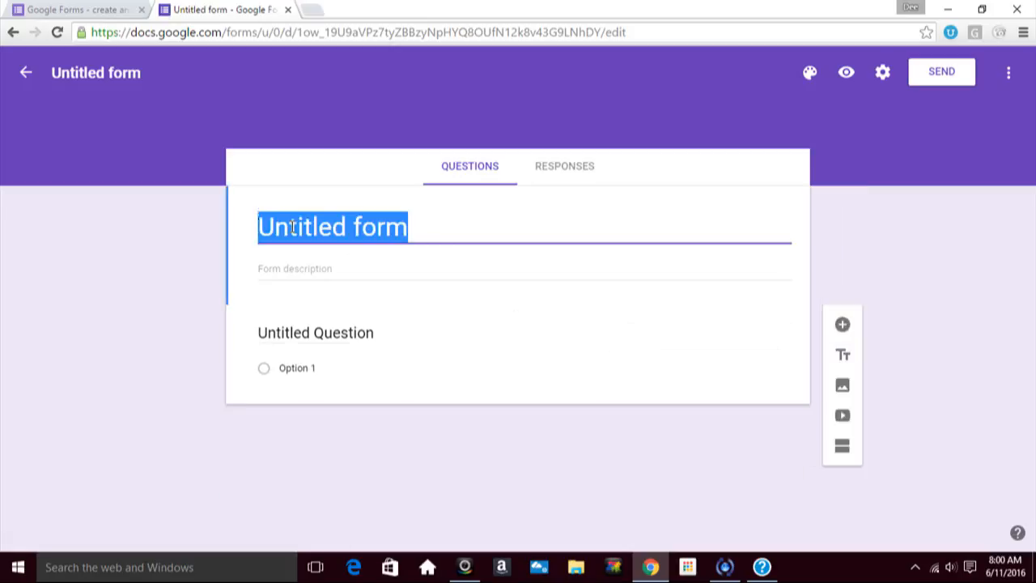
{"action": "left_click", "coordinate": [424, 233]}
{"action": "triple_click", "coordinate": [347, 232]}
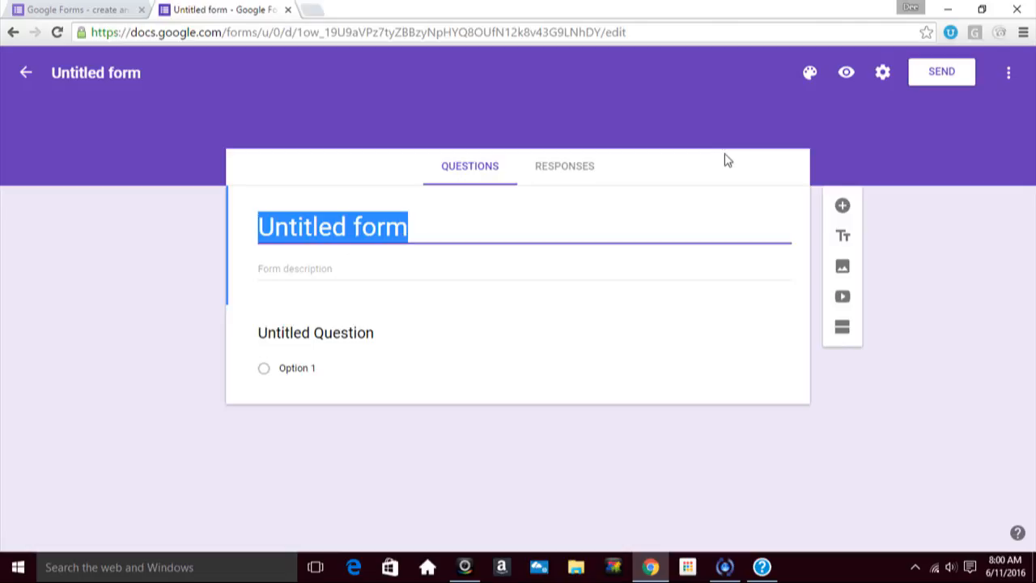
{"action": "type", "text": "The Ba"}
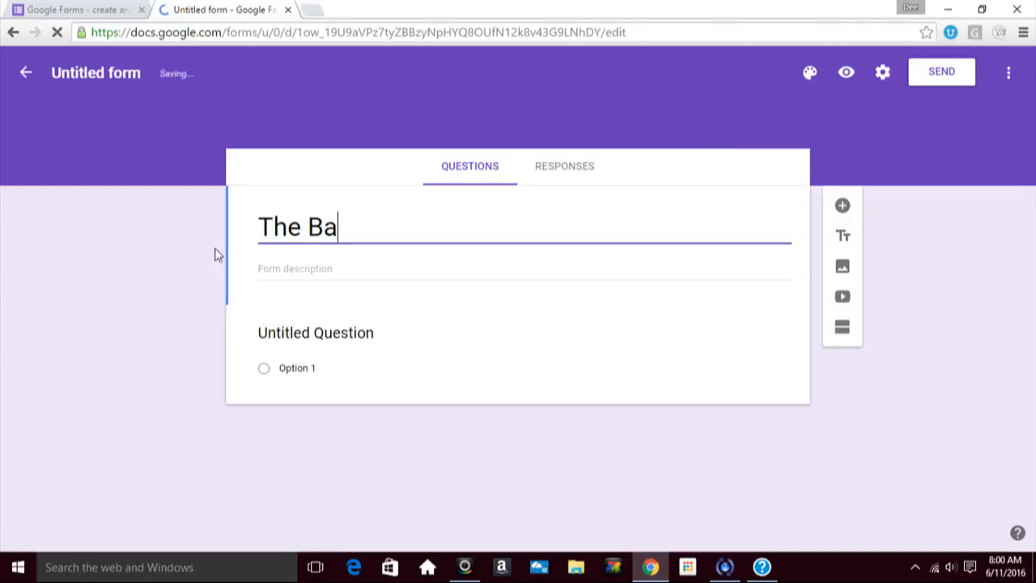
{"action": "type", "text": "ker"}
{"action": "left_click", "coordinate": [313, 270]}
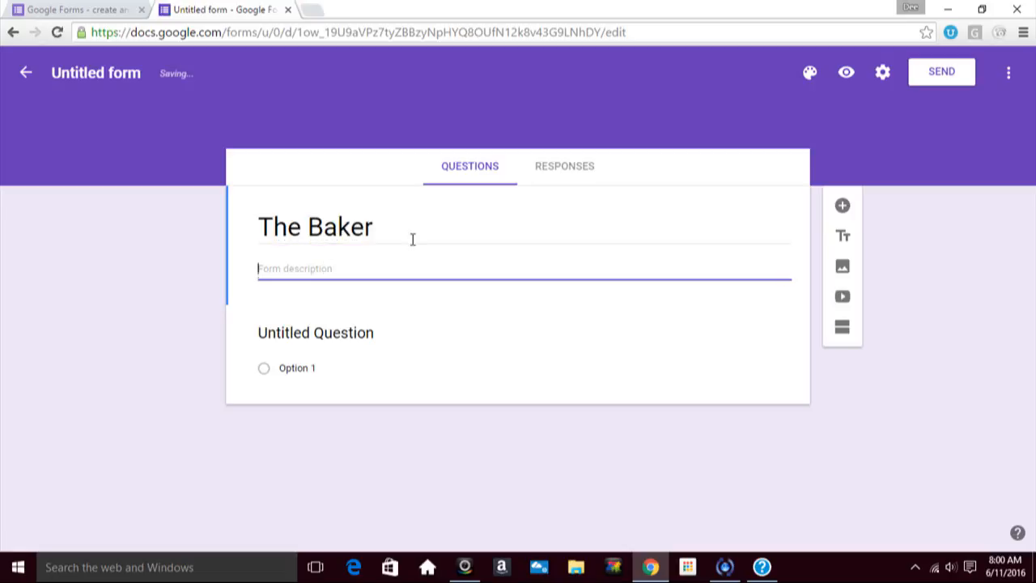
{"action": "type", "text": "Welcom"}
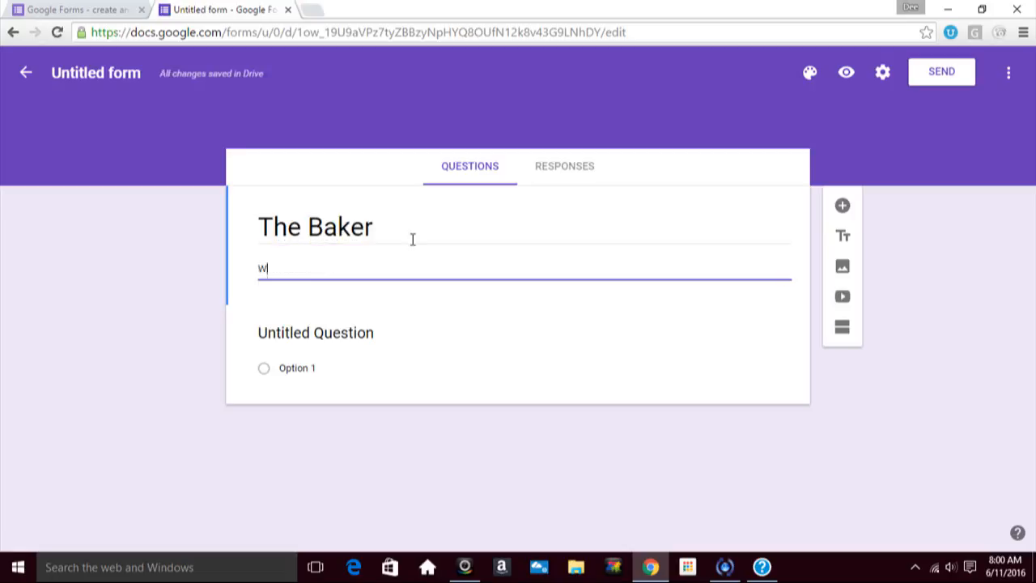
{"action": "key", "text": "BackSpace"}
{"action": "key", "text": "BackSpace"}
{"action": "key", "text": "BackSpace"}
{"action": "key", "text": "BackSpace"}
{"action": "key", "text": "BackSpace"}
{"action": "key", "text": "BackSpace"}
Set the form description to "Thank you for selecting The Baker. In order for us to better assist you, please complete the short assessment below.".
{"action": "type", "text": "Thank you for"}
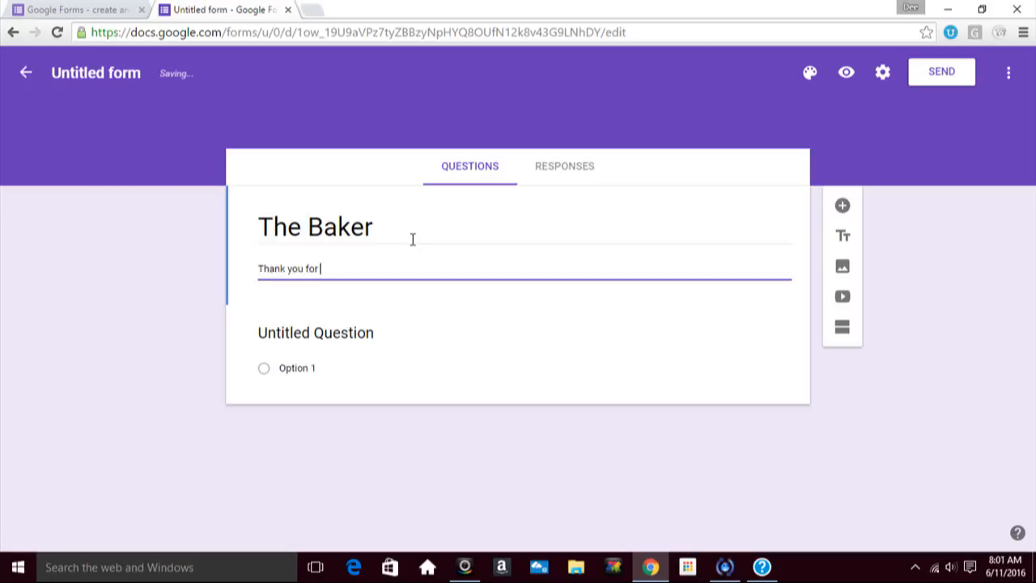
{"action": "type", "text": " selec"}
{"action": "key", "text": "BackSpace"}
{"action": "key", "text": "BackSpace"}
{"action": "key", "text": "BackSpace"}
{"action": "type", "text": "electing the"}
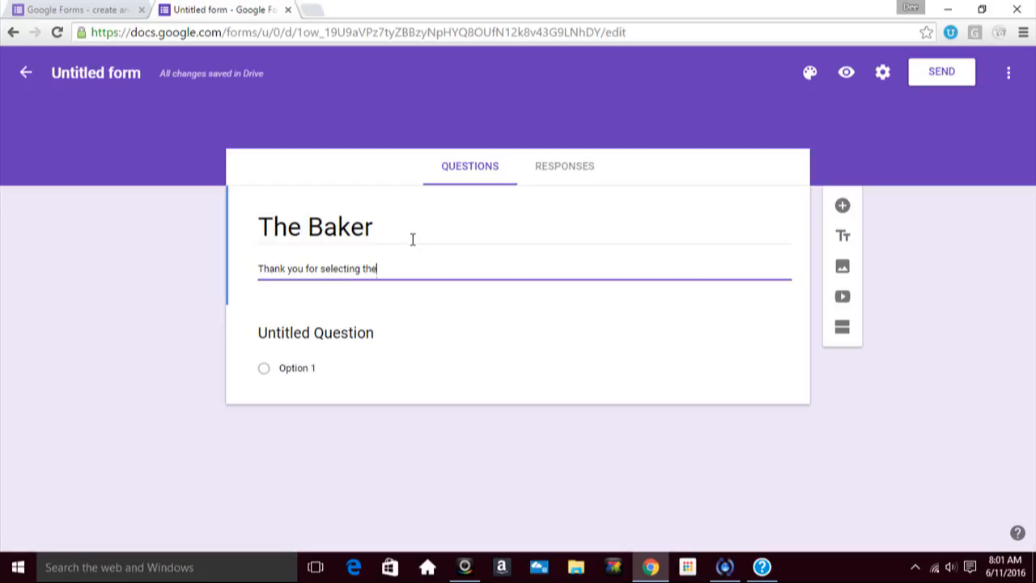
{"action": "type", "text": "e Baker.  In order for m"}
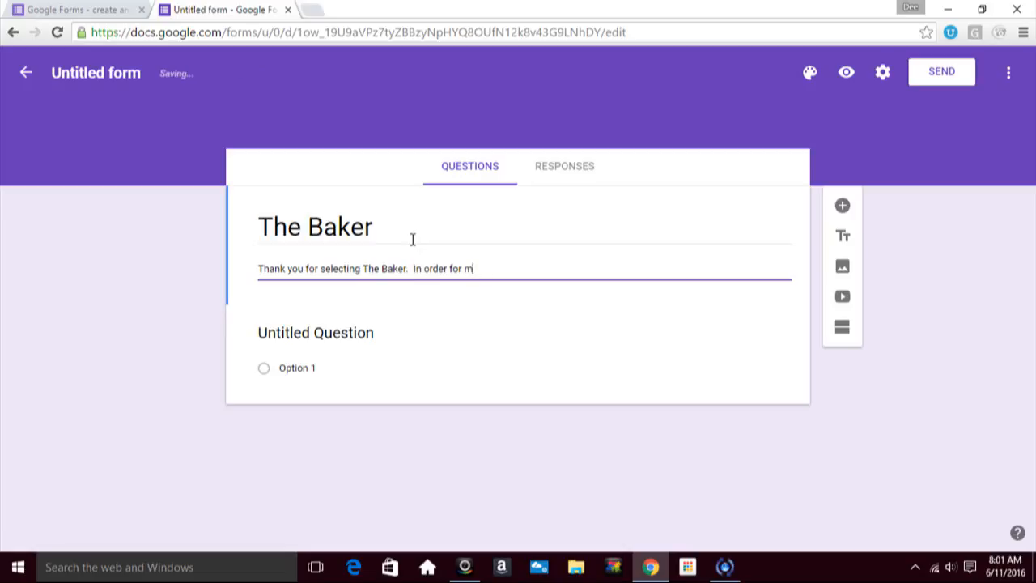
{"action": "type", "text": " yu to better assist you, please cont"}
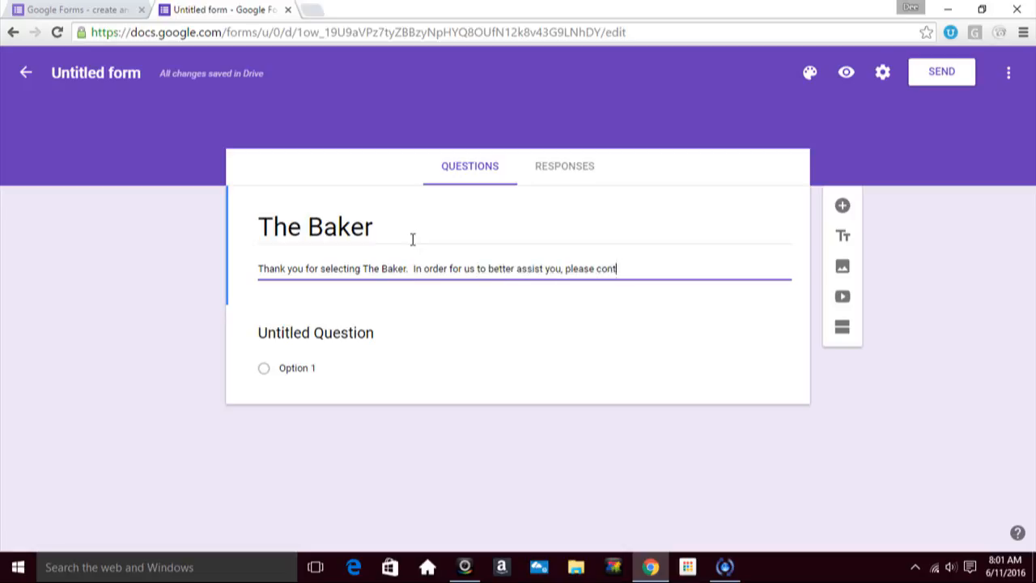
{"action": "key", "text": "BackSpace"}
{"action": "key", "text": "BackSpace"}
{"action": "type", "text": "mplete the"}
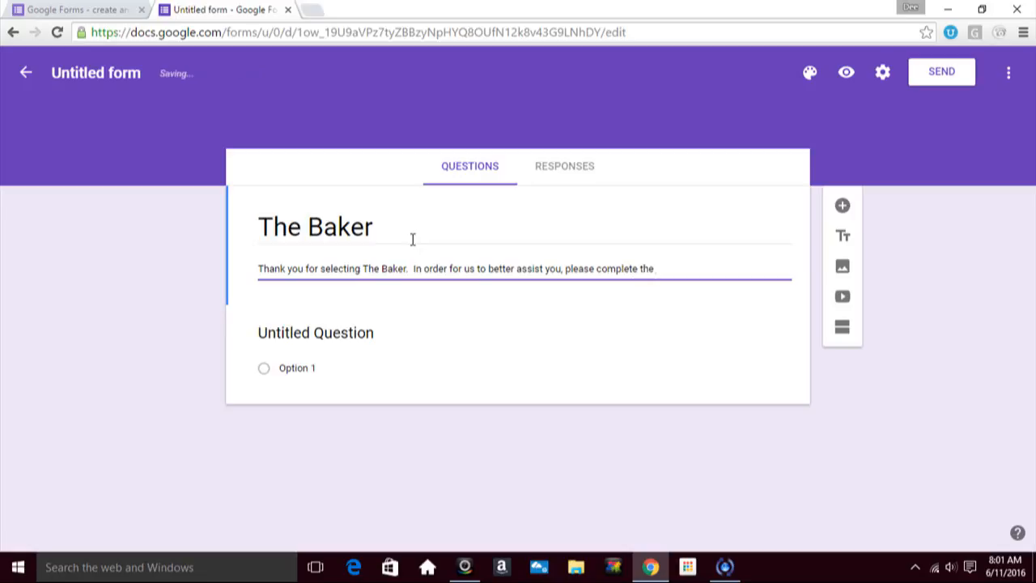
{"action": "type", "text": " short asses"}
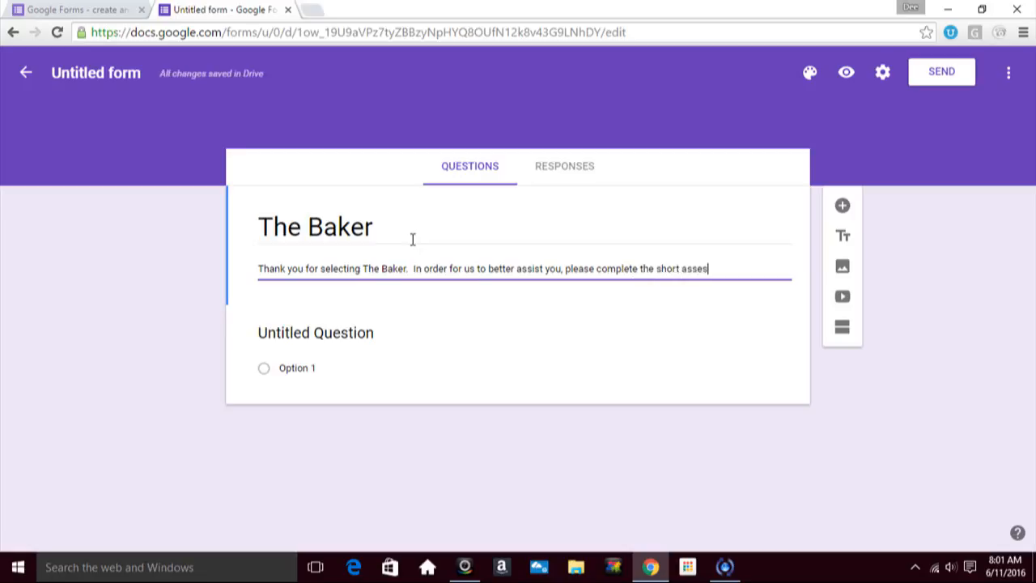
{"action": "type", "text": "sment "}
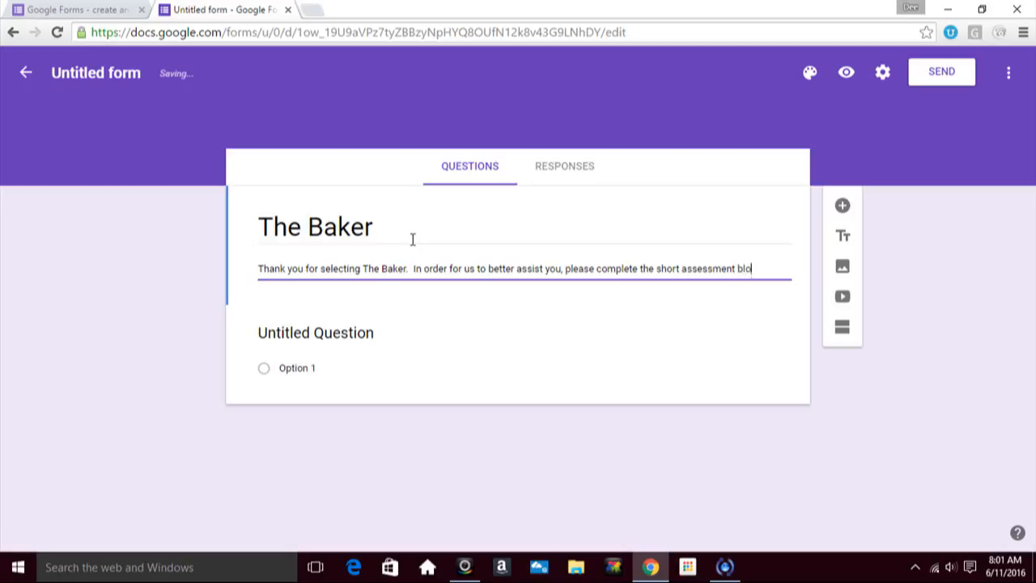
{"action": "type", "text": "below."}
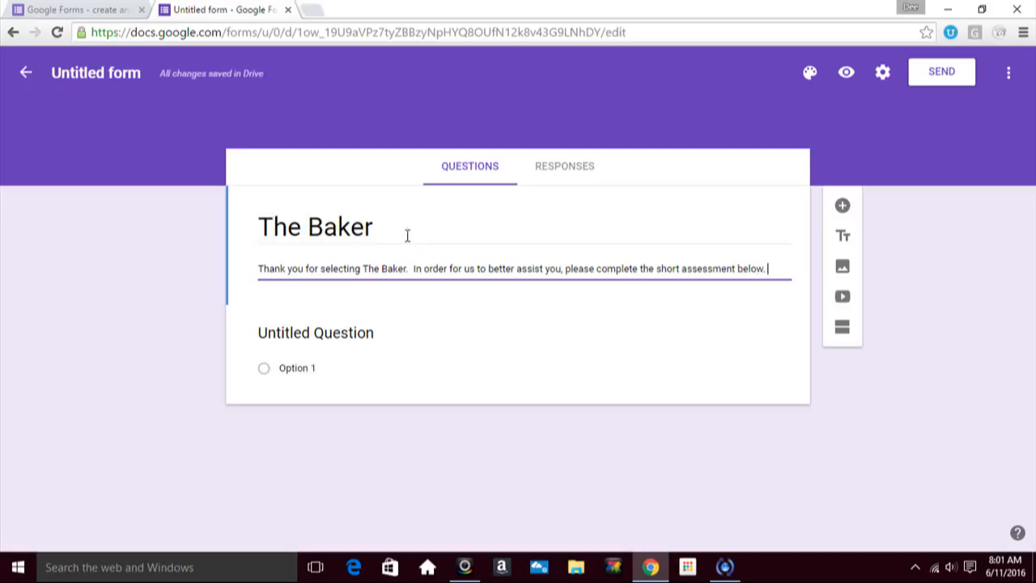
Turn the untitled question into a required short answer question titled "Name".
{"action": "left_click", "coordinate": [336, 328]}
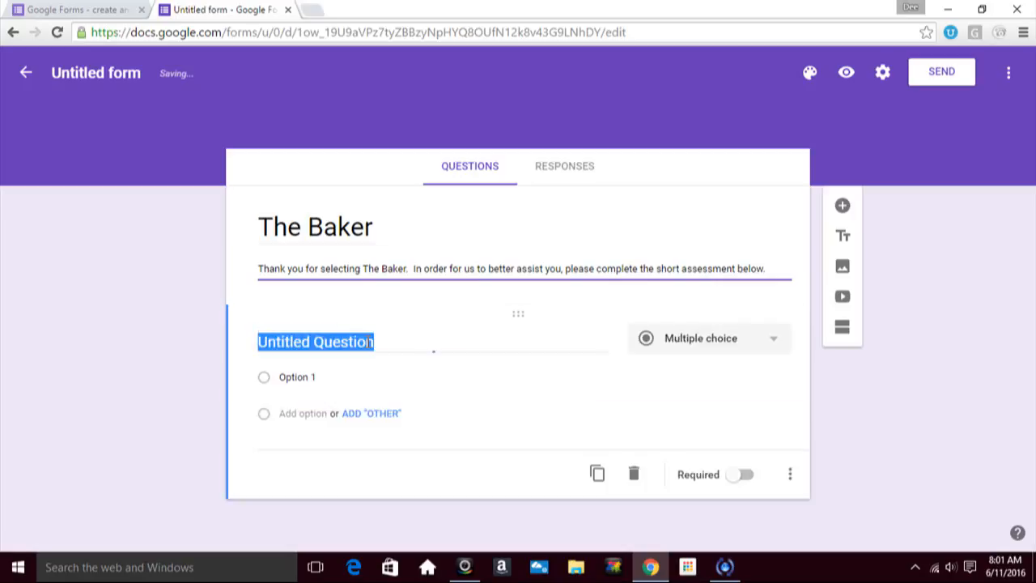
{"action": "type", "text": "Name"}
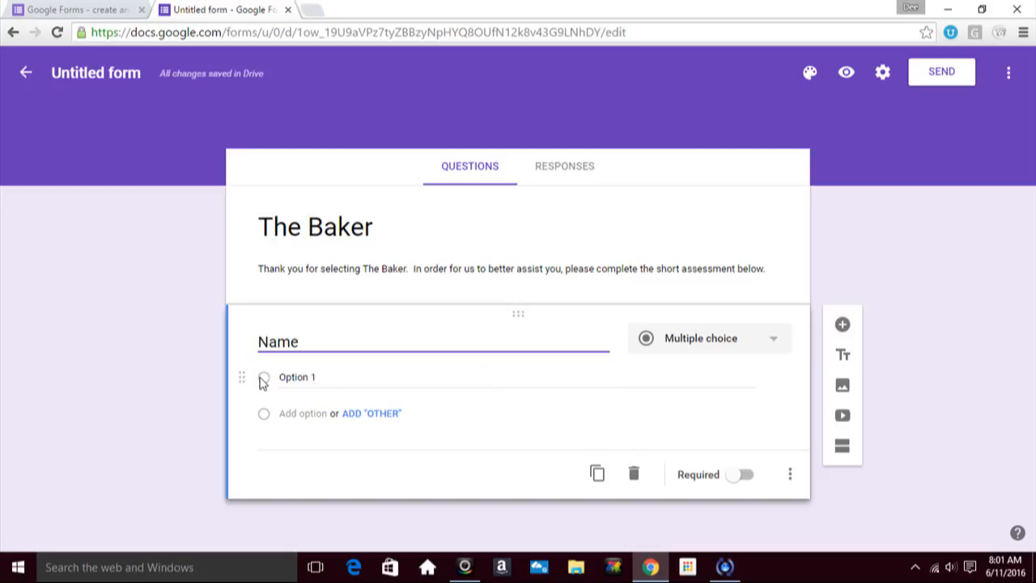
{"action": "left_click", "coordinate": [773, 343]}
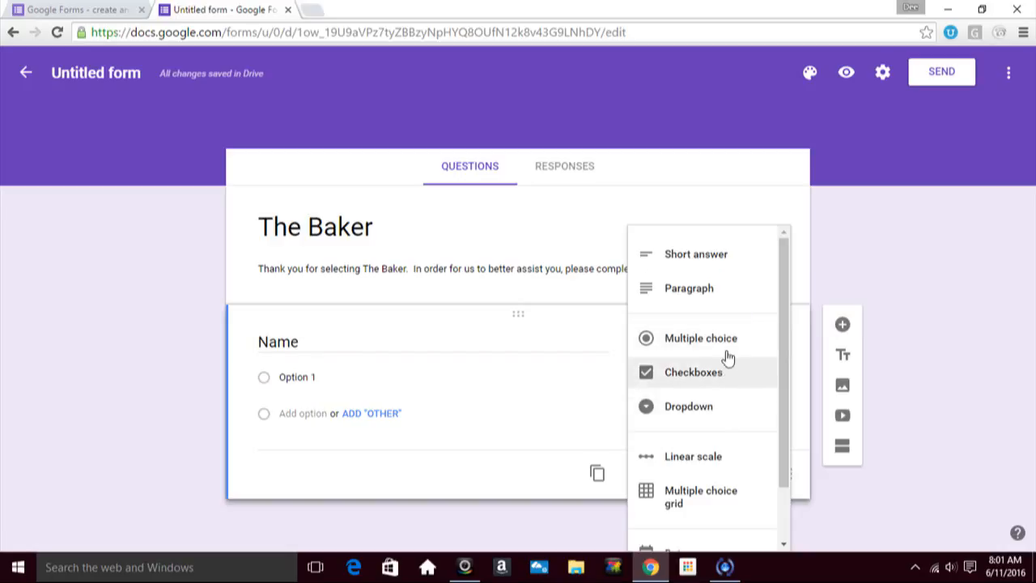
{"action": "left_click", "coordinate": [681, 253]}
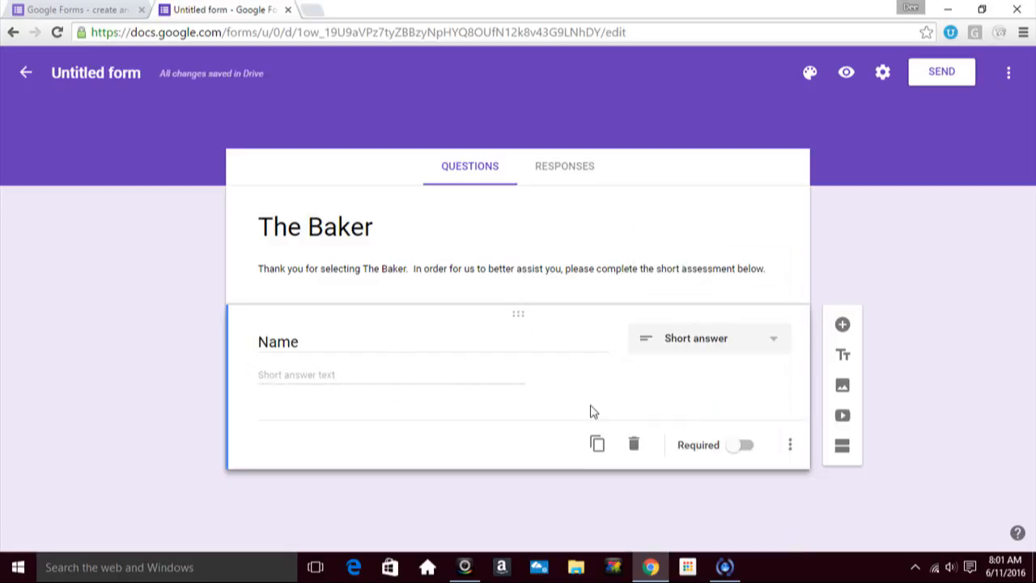
{"action": "left_click", "coordinate": [745, 447]}
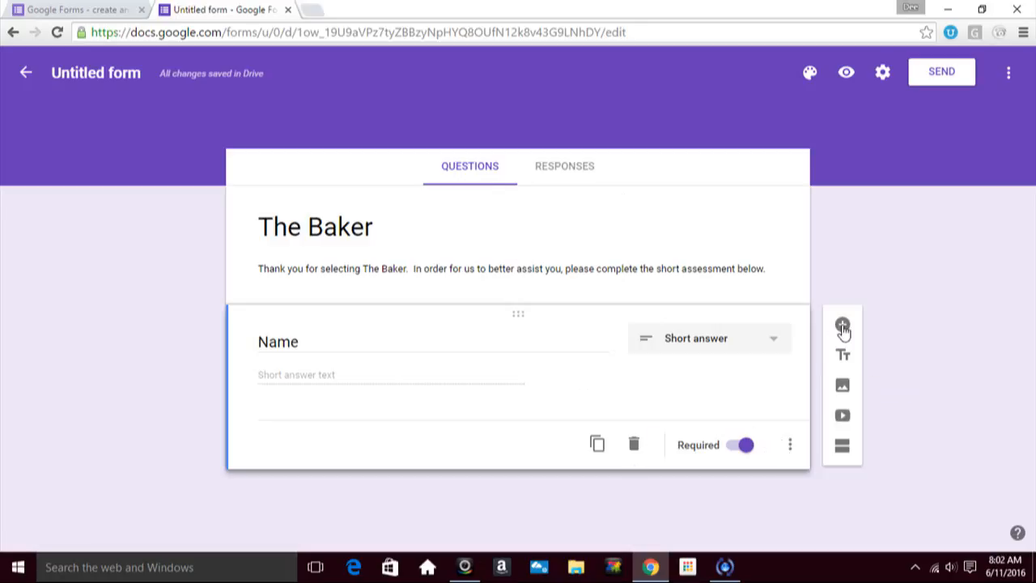
{"action": "left_click", "coordinate": [842, 362]}
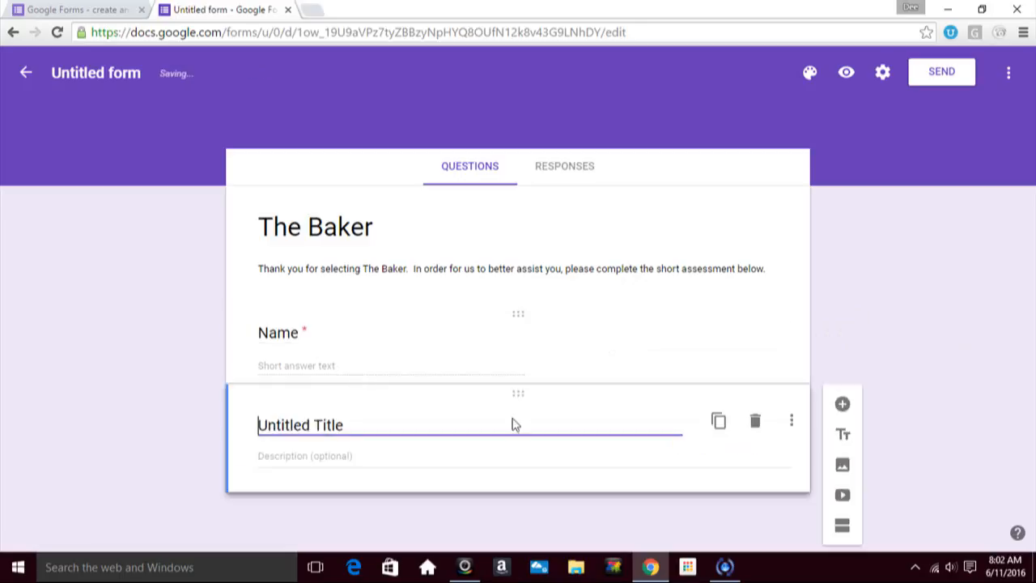
{"action": "left_click", "coordinate": [789, 427]}
{"action": "left_click", "coordinate": [792, 428]}
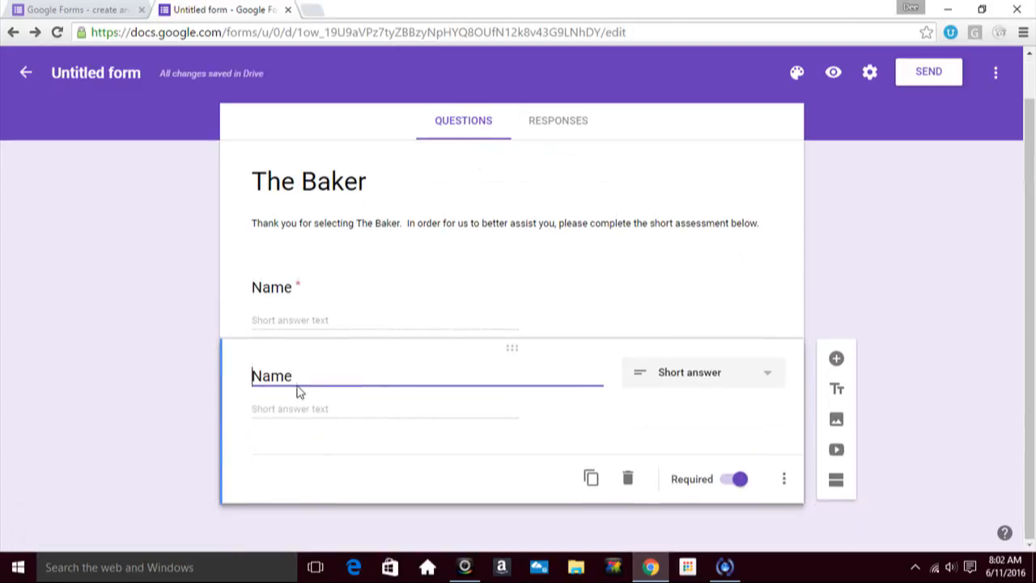
Retitle the duplicated Name question "Email" and duplicate the Email question.
{"action": "double_click", "coordinate": [300, 375]}
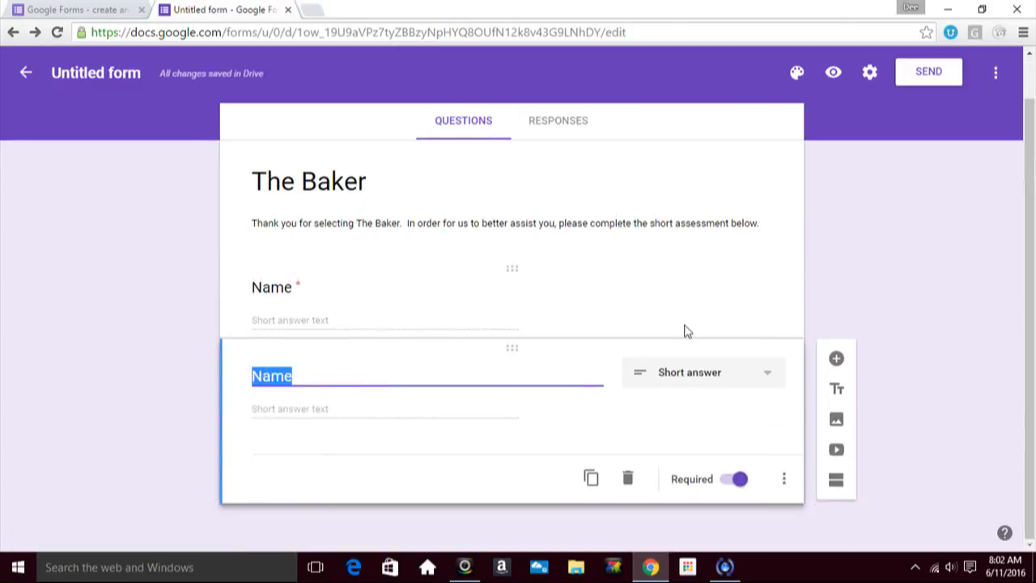
{"action": "type", "text": "Que"}
{"action": "key", "text": "BackSpace"}
{"action": "key", "text": "BackSpace"}
{"action": "key", "text": "BackSpace"}
{"action": "type", "text": "Email"}
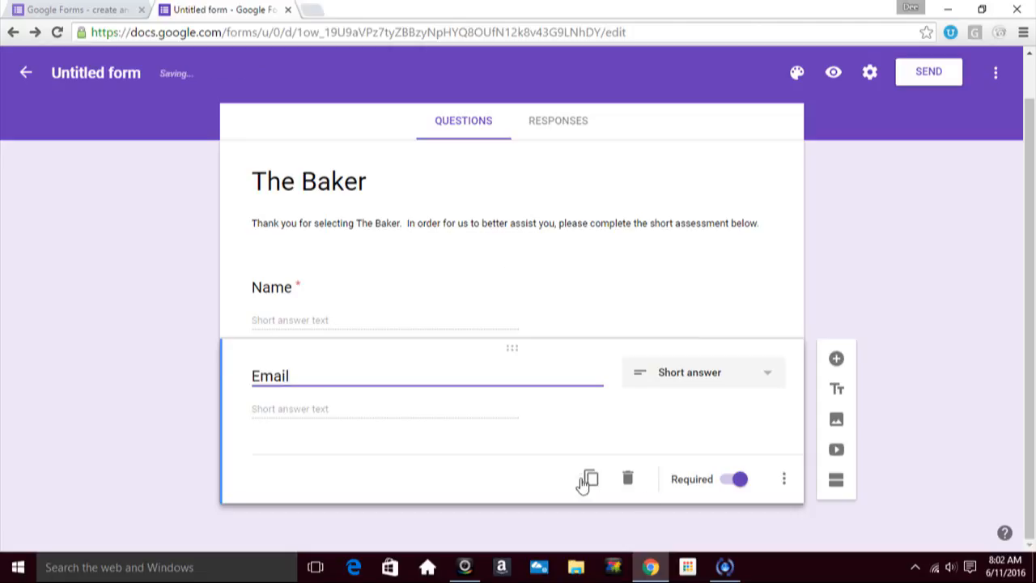
{"action": "left_click", "coordinate": [466, 473]}
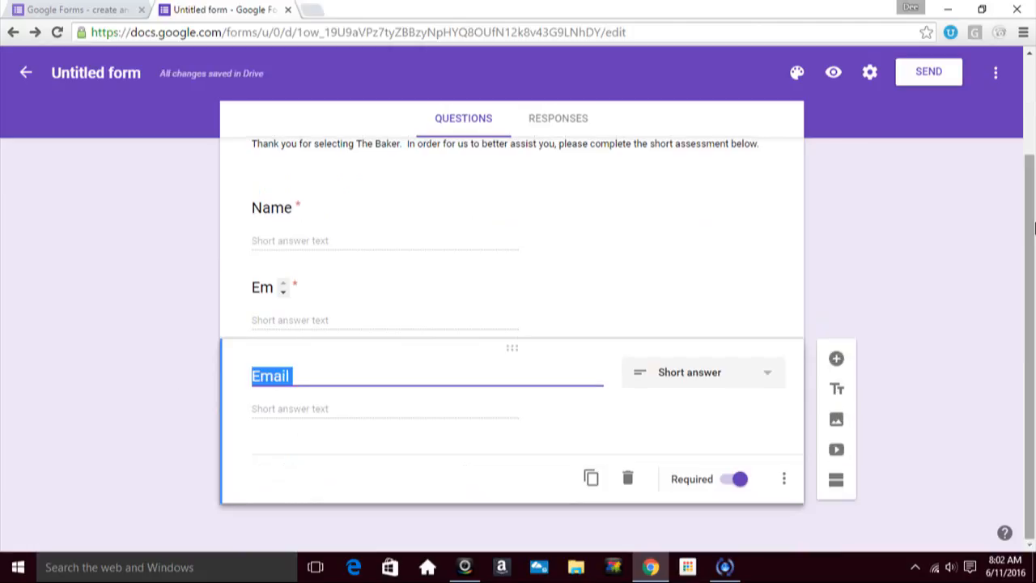
{"action": "type", "text": "What size cake"}
{"action": "key", "text": "BackSpace"}
{"action": "key", "text": "BackSpace"}
{"action": "key", "text": "BackSpace"}
{"action": "key", "text": "BackSpace"}
{"action": "key", "text": "BackSpace"}
{"action": "key", "text": "BackSpace"}
{"action": "key", "text": "BackSpace"}
{"action": "key", "text": "BackSpace"}
{"action": "key", "text": "BackSpace"}
{"action": "key", "text": "BackSpace"}
{"action": "key", "text": "BackSpace"}
{"action": "key", "text": "BackSpace"}
{"action": "key", "text": "BackSpace"}
{"action": "key", "text": "BackSpace"}
{"action": "key", "text": "BackSpace"}
Retitle the duplicated Email question "How many cookies would you like?".
{"action": "type", "text": "How "}
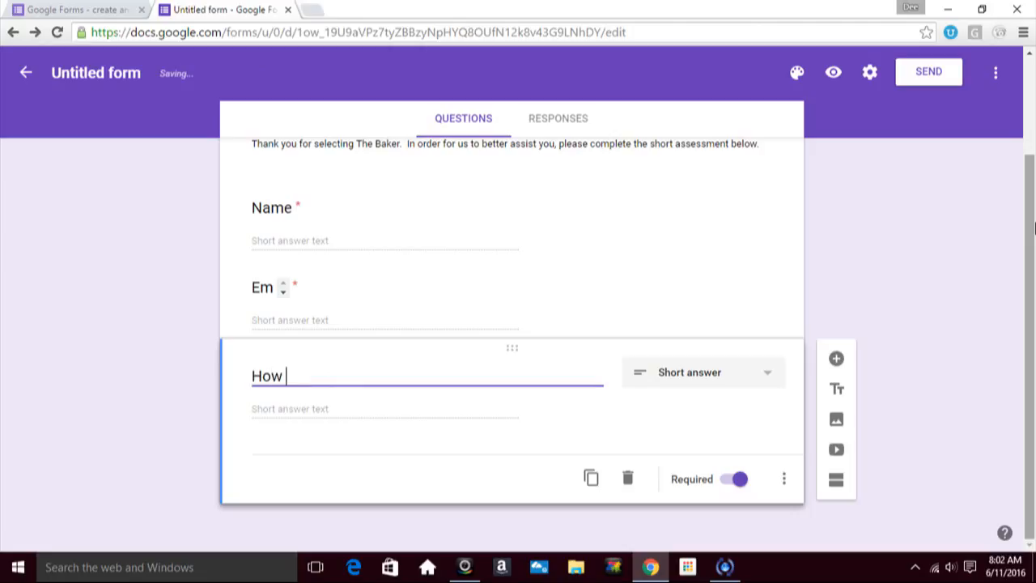
{"action": "type", "text": "many cookies "}
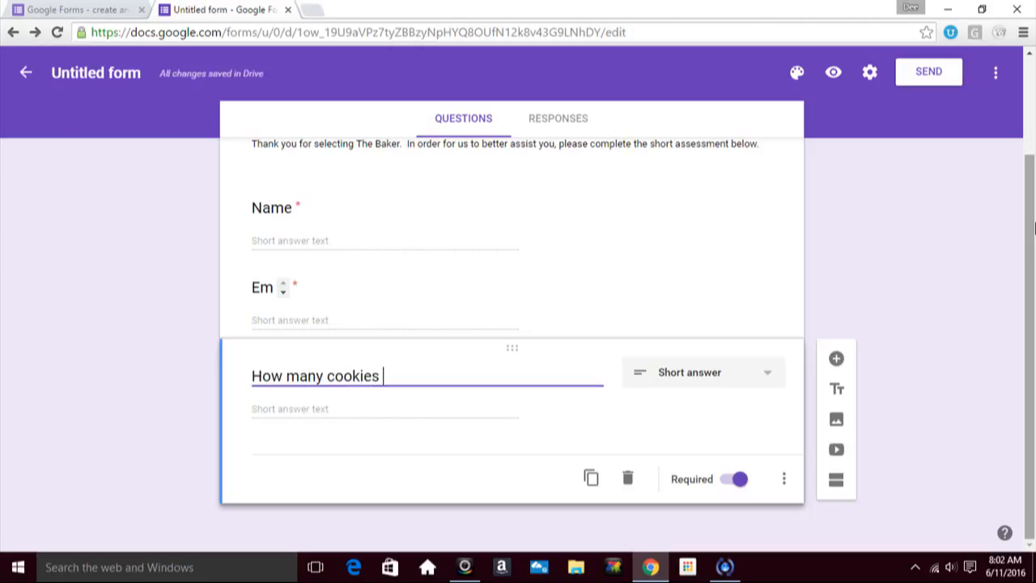
{"action": "type", "text": "would"}
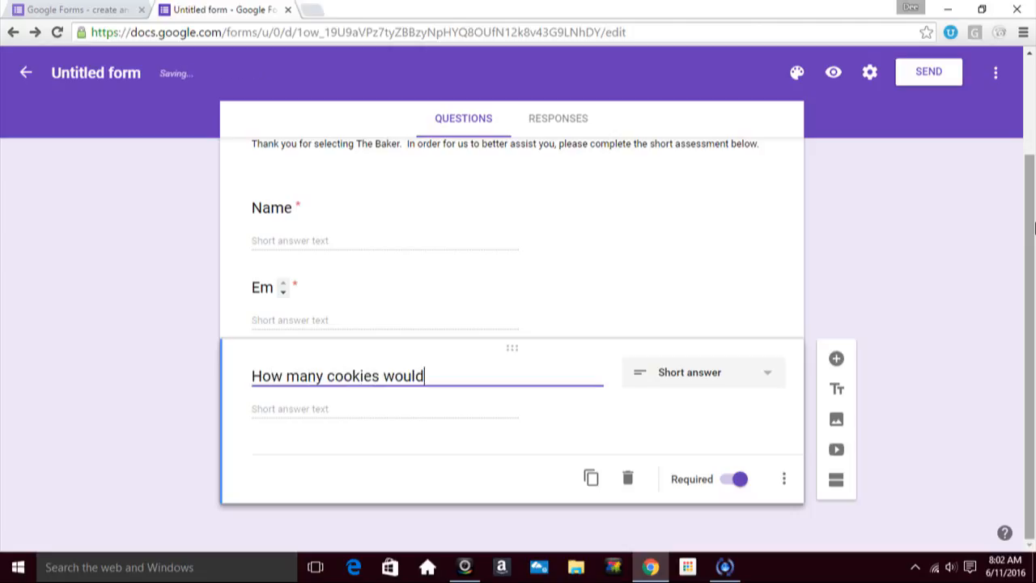
{"action": "type", "text": " you "}
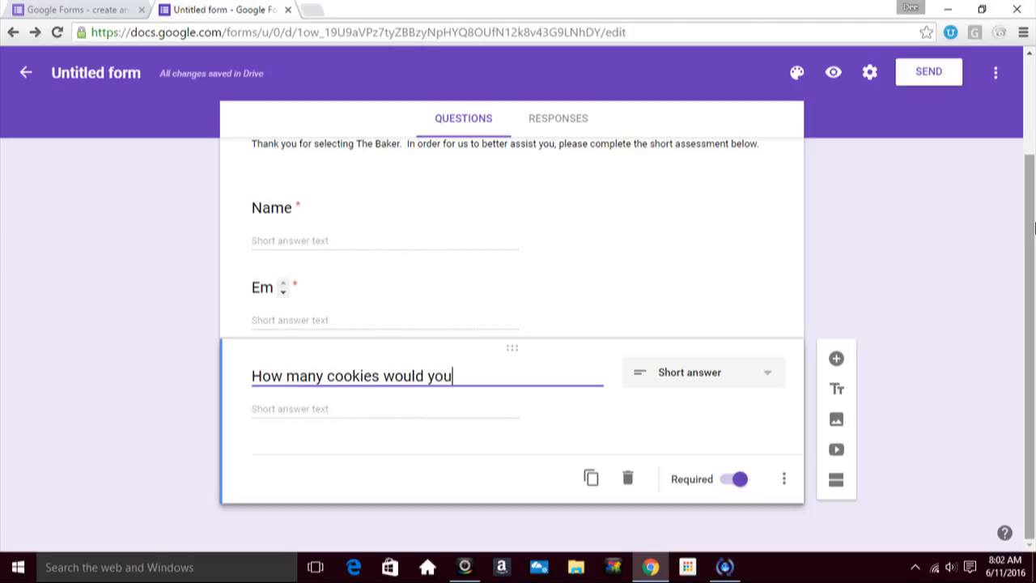
{"action": "type", "text": "like?"}
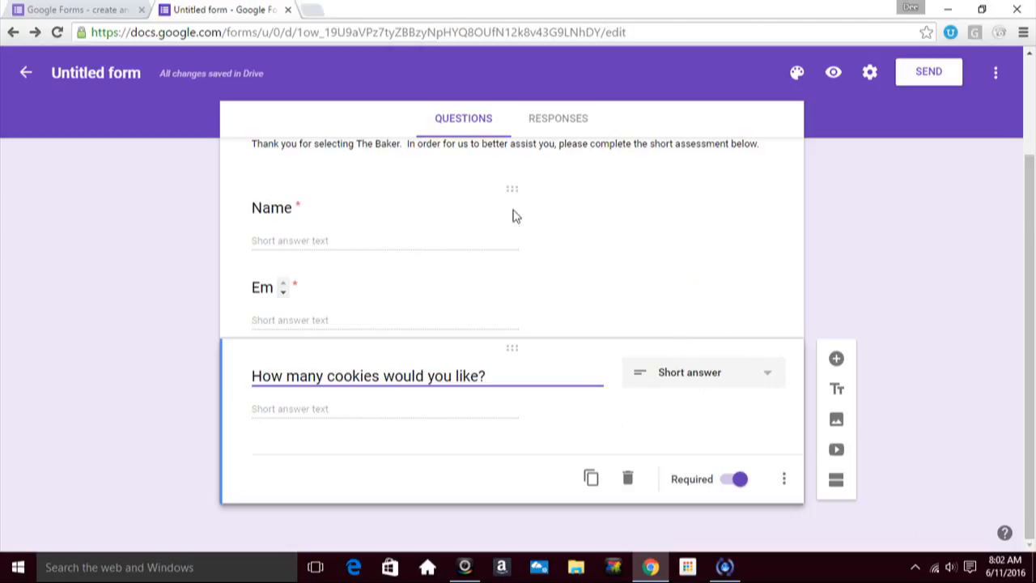
Change the answer type of the cookie quantity question to Multiple choice.
{"action": "left_click", "coordinate": [766, 378]}
{"action": "mouse_move", "coordinate": [781, 384]}
{"action": "left_mouse_down"}
{"action": "mouse_move", "coordinate": [781, 428]}
{"action": "mouse_move", "coordinate": [782, 383]}
{"action": "left_mouse_up"}
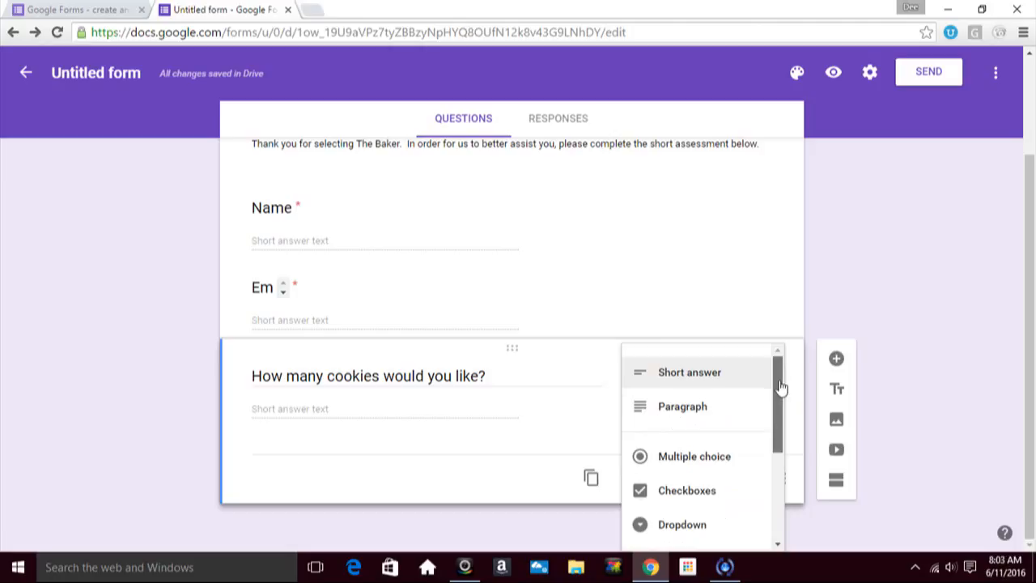
{"action": "left_click_drag", "start_coordinate": [780, 438], "coordinate": [782, 417]}
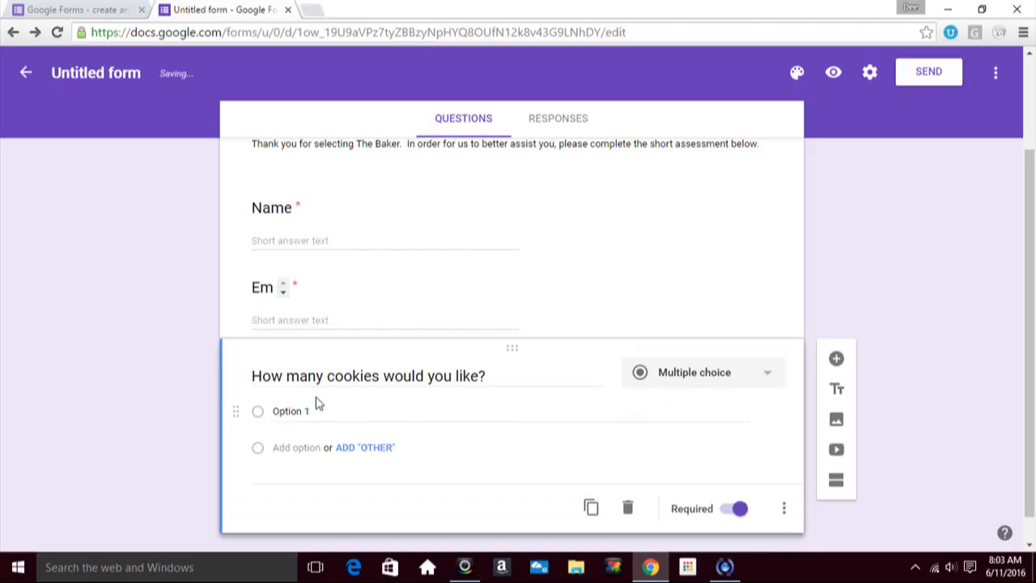
Give the cookie quantity question the answer options 12 and 24 plus an "Other" option.
{"action": "left_click", "coordinate": [333, 411]}
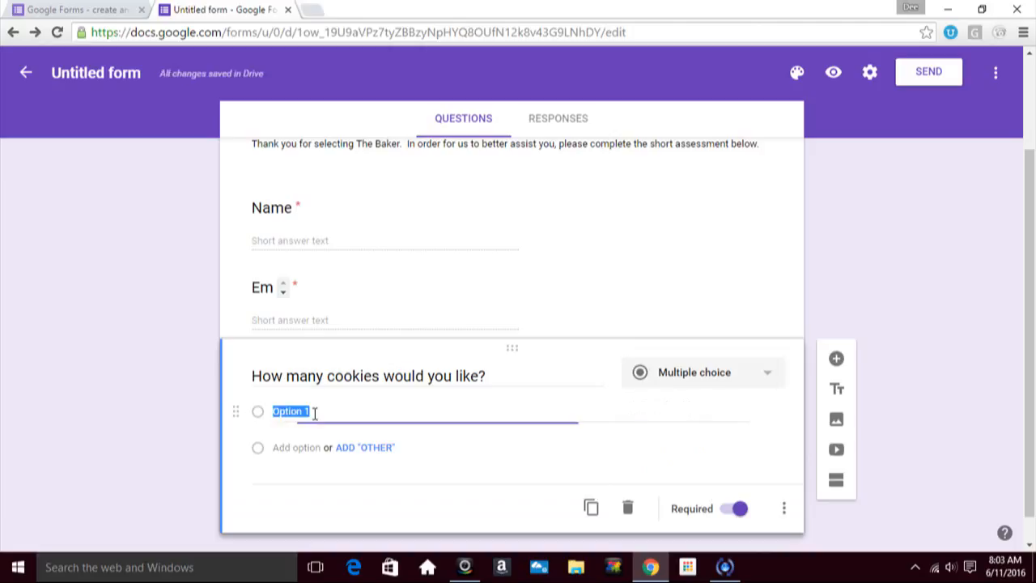
{"action": "type", "text": "12"}
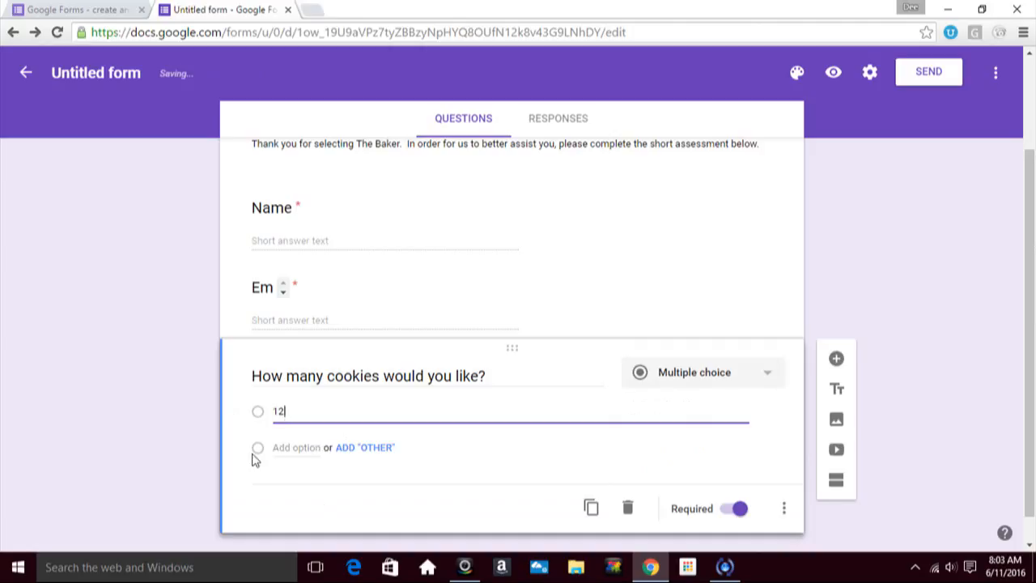
{"action": "left_click", "coordinate": [285, 457]}
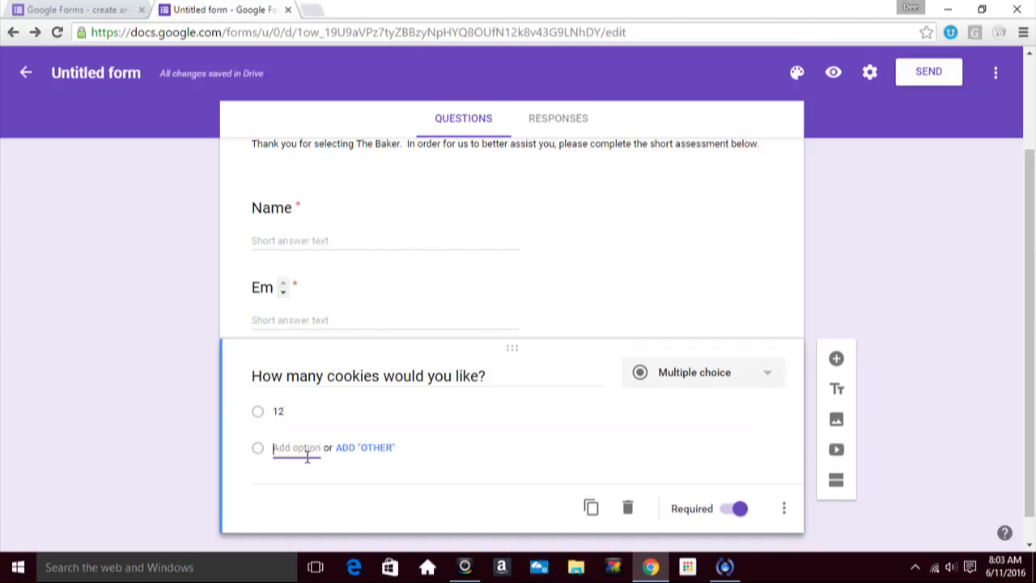
{"action": "type", "text": "24"}
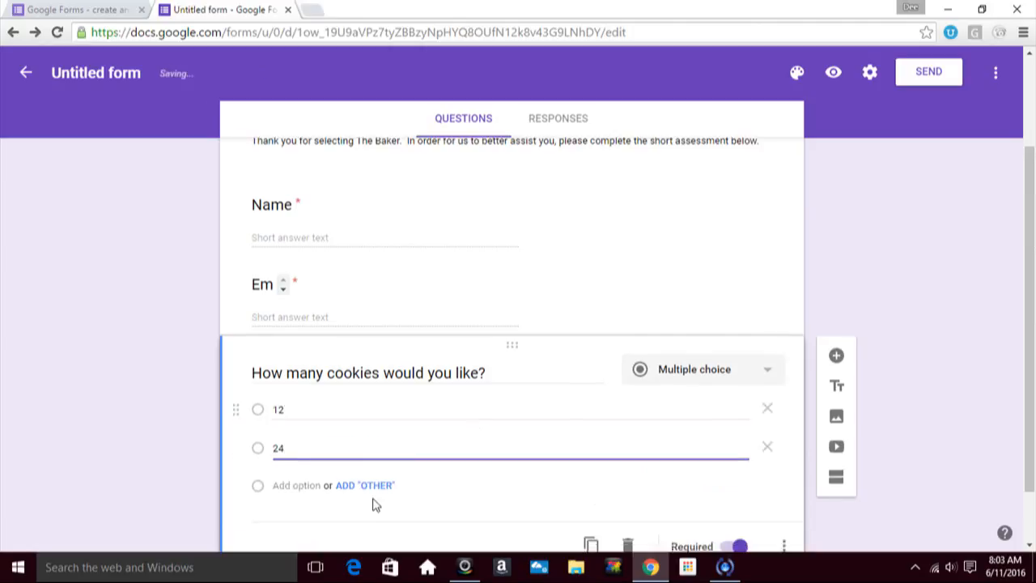
{"action": "scroll", "coordinate": [375, 486], "scroll_direction": "down", "scroll_amount": 1}
{"action": "left_click", "coordinate": [376, 419]}
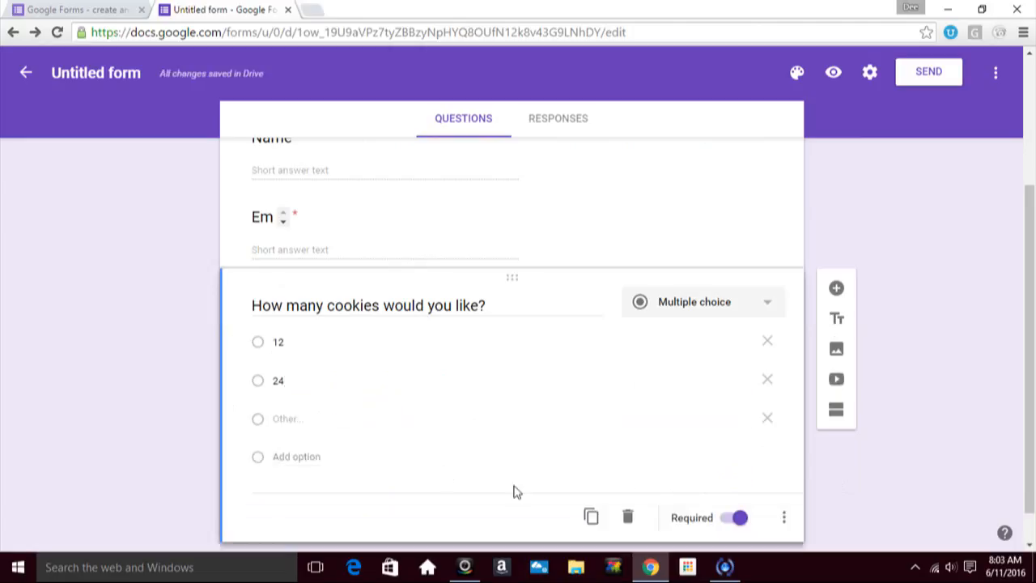
{"action": "scroll", "coordinate": [522, 490], "scroll_direction": "down", "scroll_amount": 1}
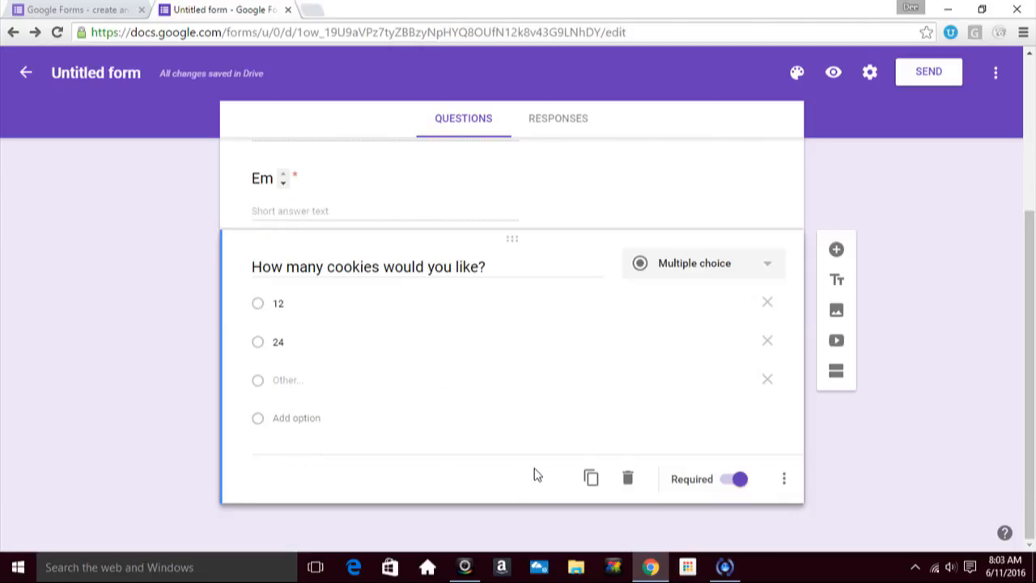
Review the form's questions and check the full title of the Email question.
{"action": "scroll", "coordinate": [542, 437], "scroll_direction": "up", "scroll_amount": 5}
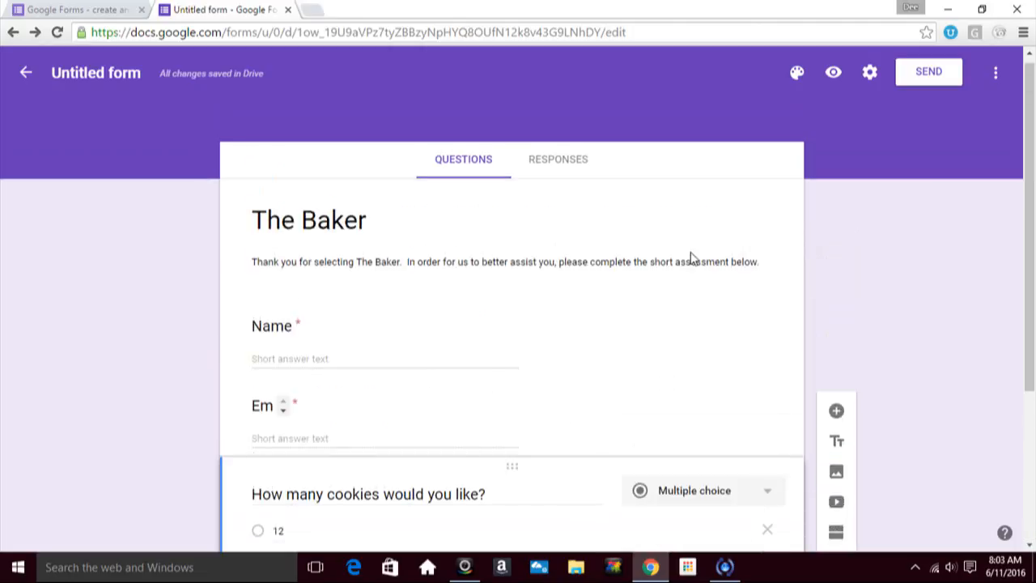
{"action": "scroll", "coordinate": [692, 258], "scroll_direction": "down", "scroll_amount": 3}
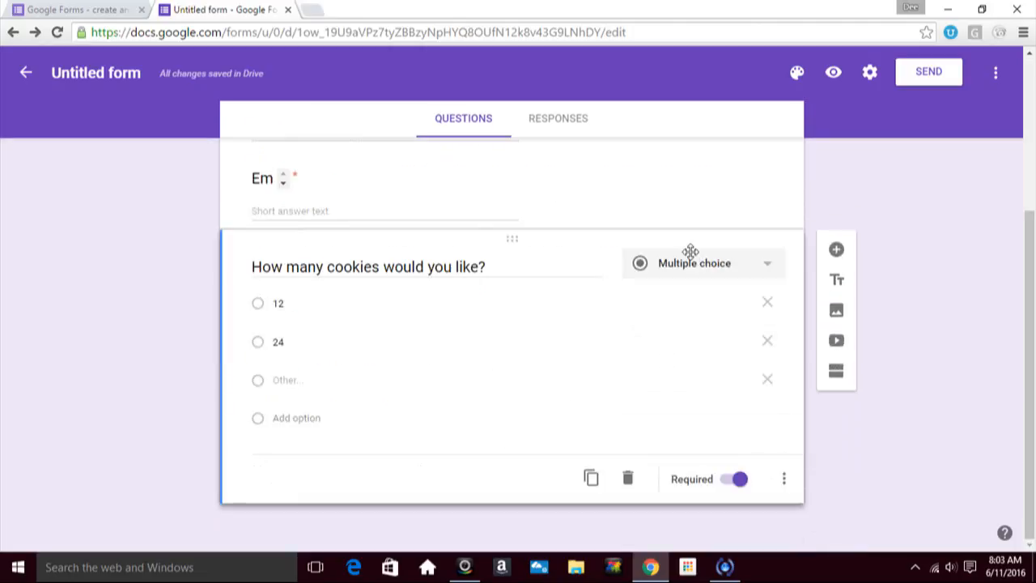
{"action": "scroll", "coordinate": [596, 251], "scroll_direction": "up", "scroll_amount": 3}
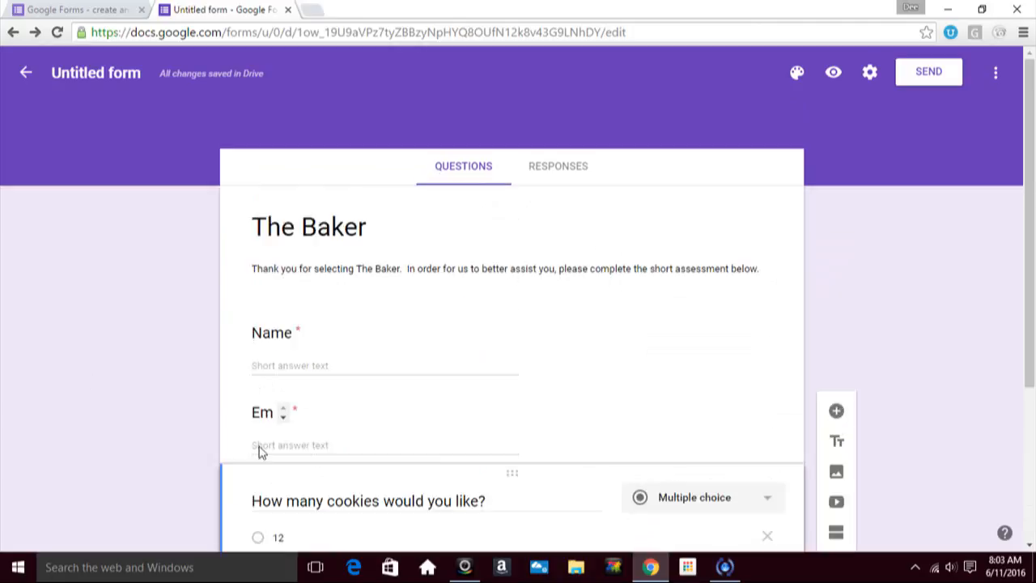
{"action": "double_click", "coordinate": [267, 419]}
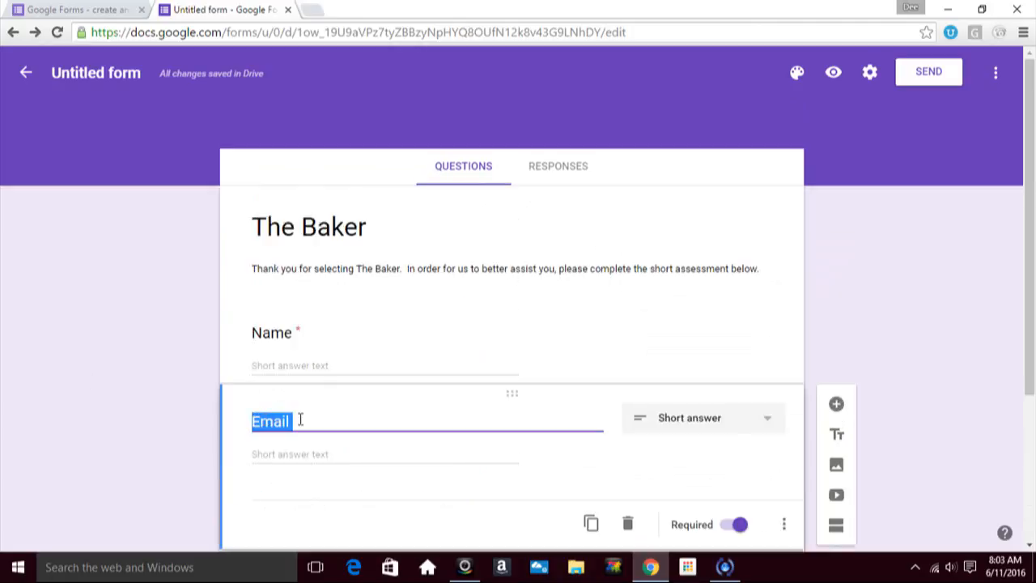
{"action": "left_click", "coordinate": [300, 419]}
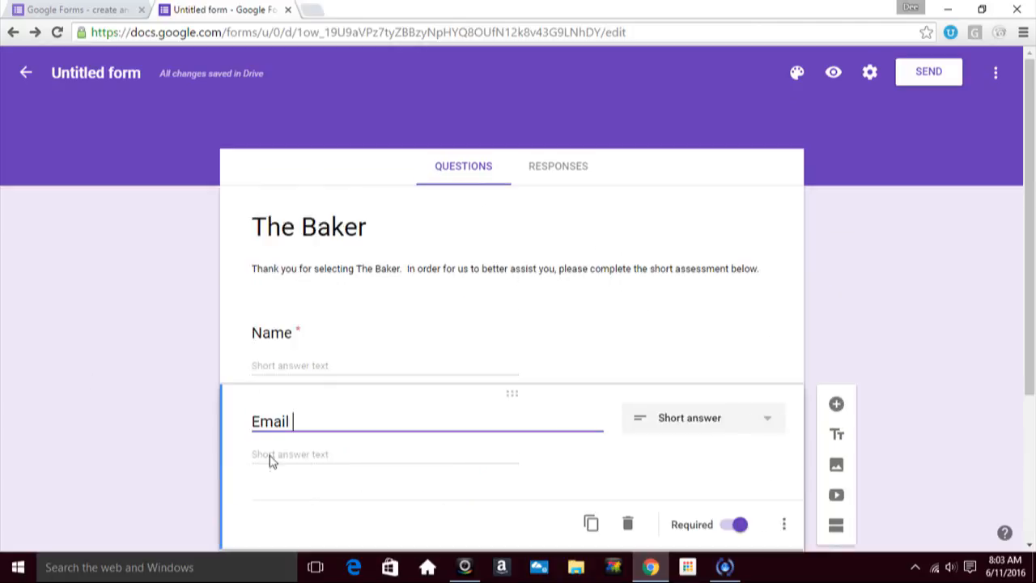
{"action": "left_click", "coordinate": [705, 93]}
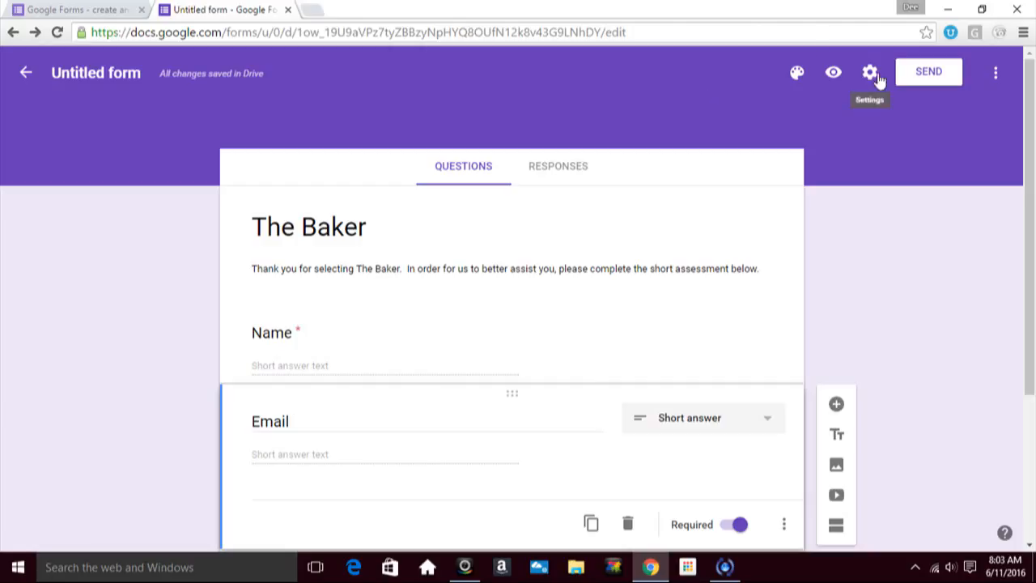
Preview the form as respondents see it and look through all its questions.
{"action": "left_click", "coordinate": [838, 81]}
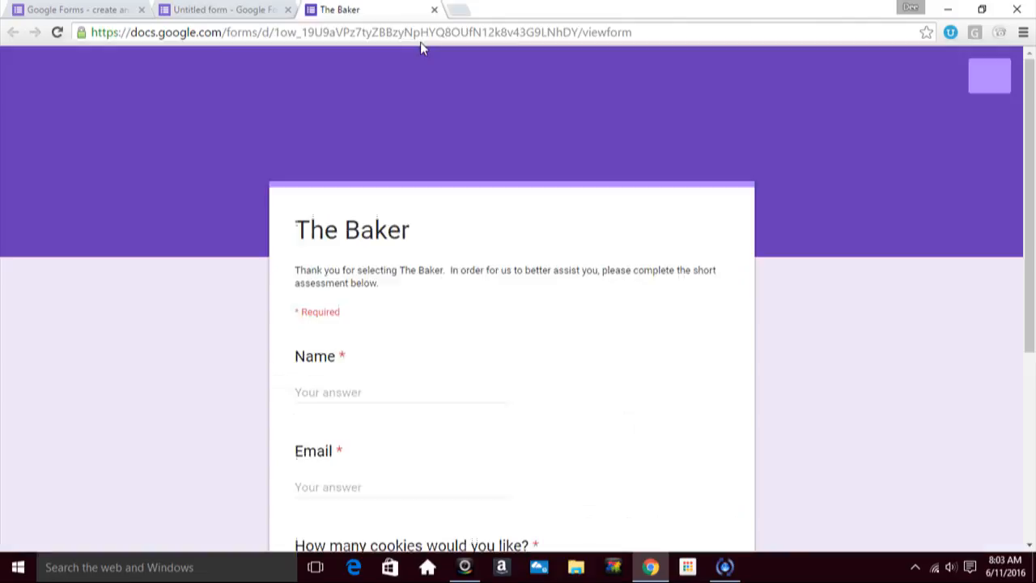
{"action": "scroll", "coordinate": [721, 296], "scroll_direction": "down", "scroll_amount": 4}
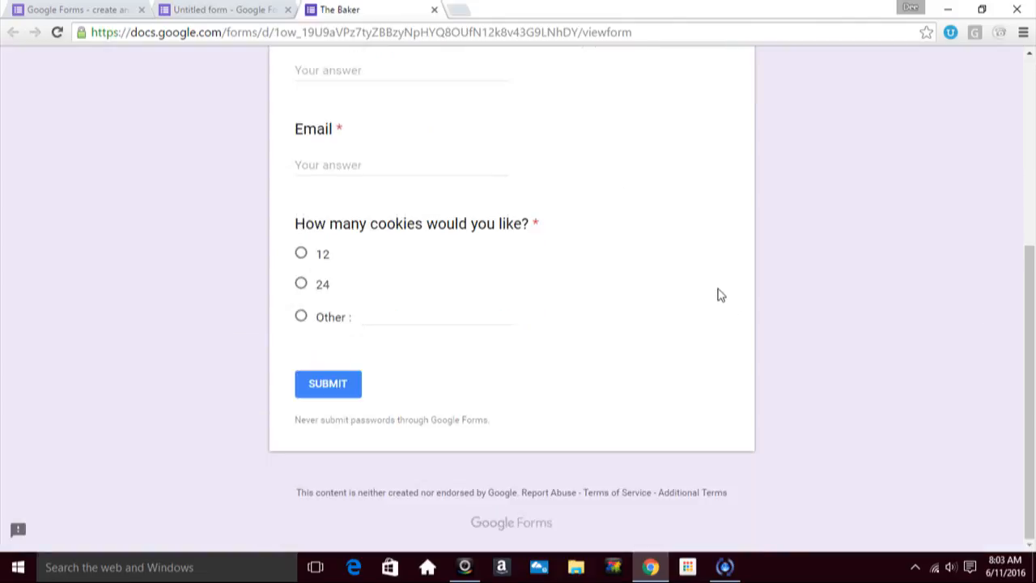
{"action": "scroll", "coordinate": [721, 296], "scroll_direction": "up", "scroll_amount": 4}
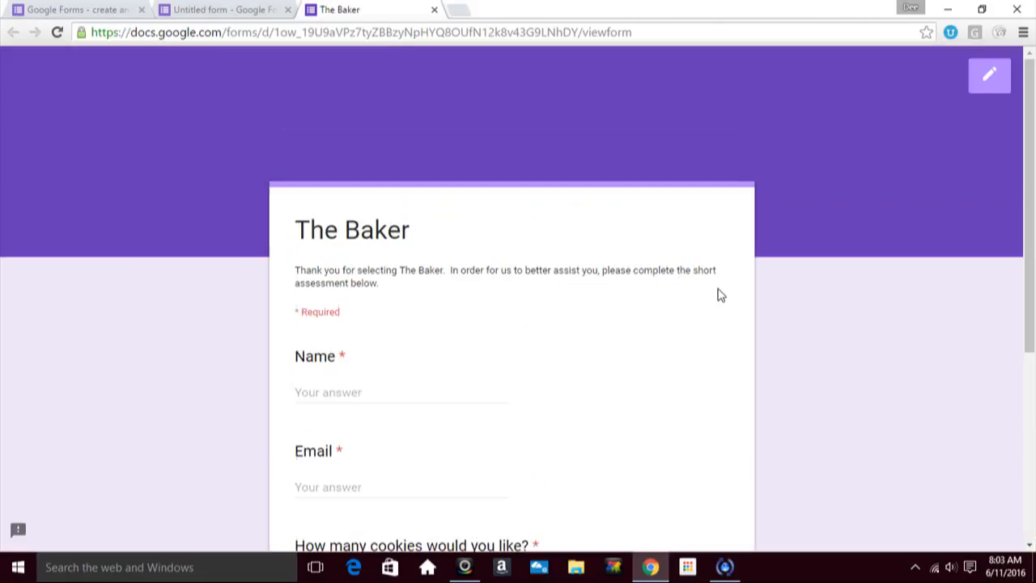
Return from the preview to editing the form and change its theme colour to pink.
{"action": "left_click", "coordinate": [995, 75]}
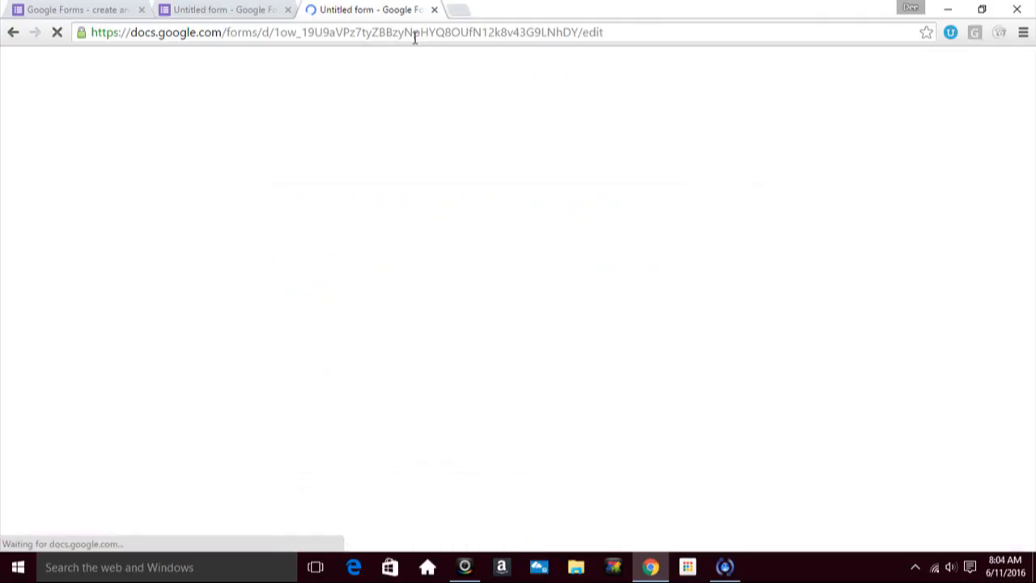
{"action": "left_click", "coordinate": [414, 34]}
{"action": "left_click", "coordinate": [607, 32]}
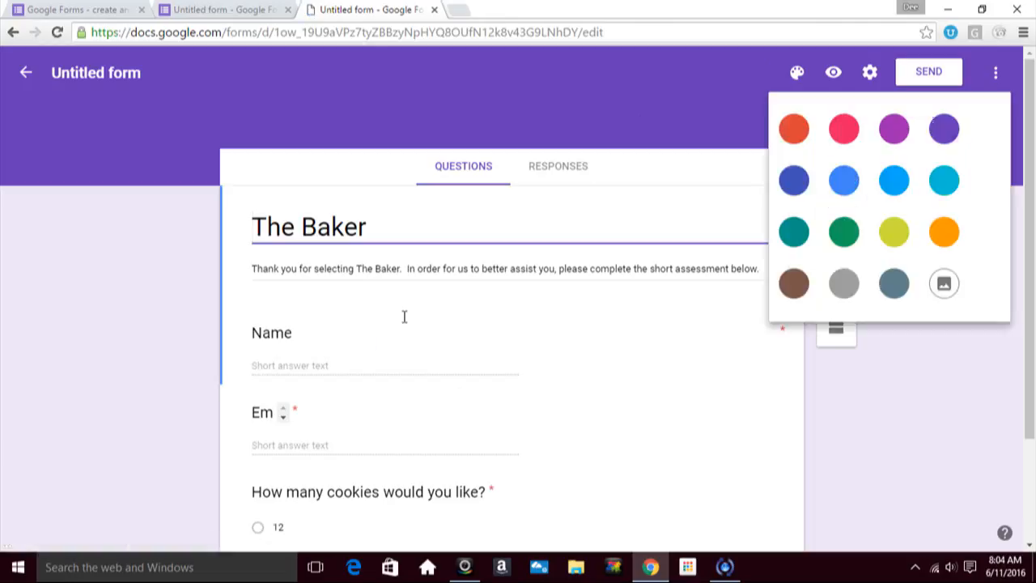
{"action": "left_click", "coordinate": [836, 143]}
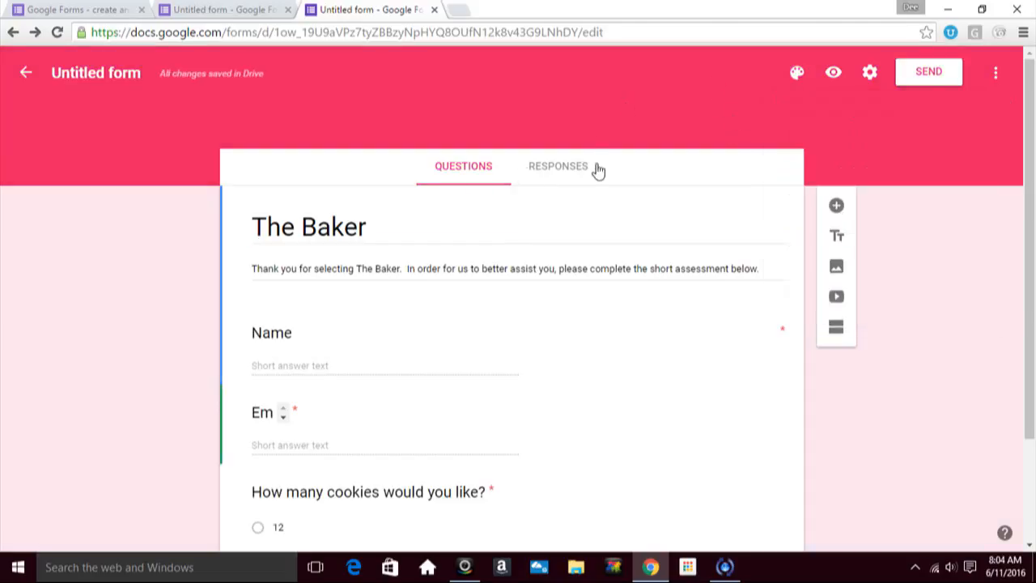
View the form's responses area and examine the response destination choices, closing them without creating a spreadsheet.
{"action": "left_click", "coordinate": [567, 174]}
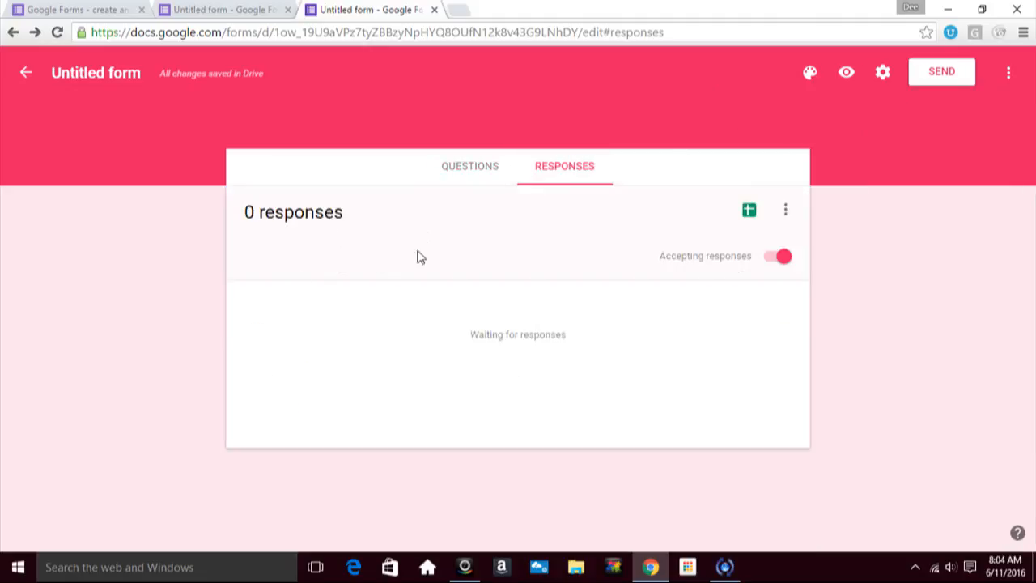
{"action": "left_click", "coordinate": [785, 212]}
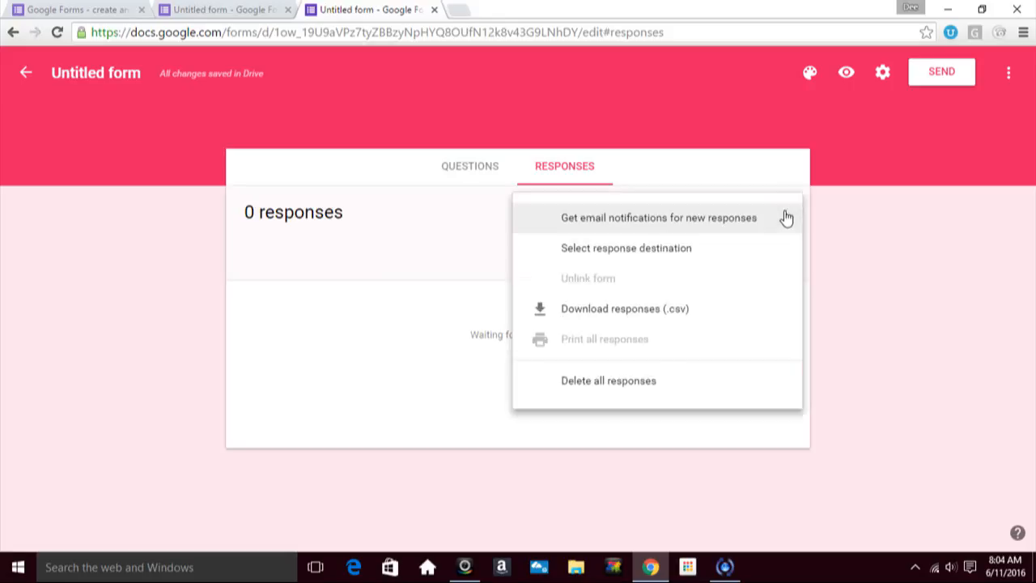
{"action": "left_click", "coordinate": [573, 247]}
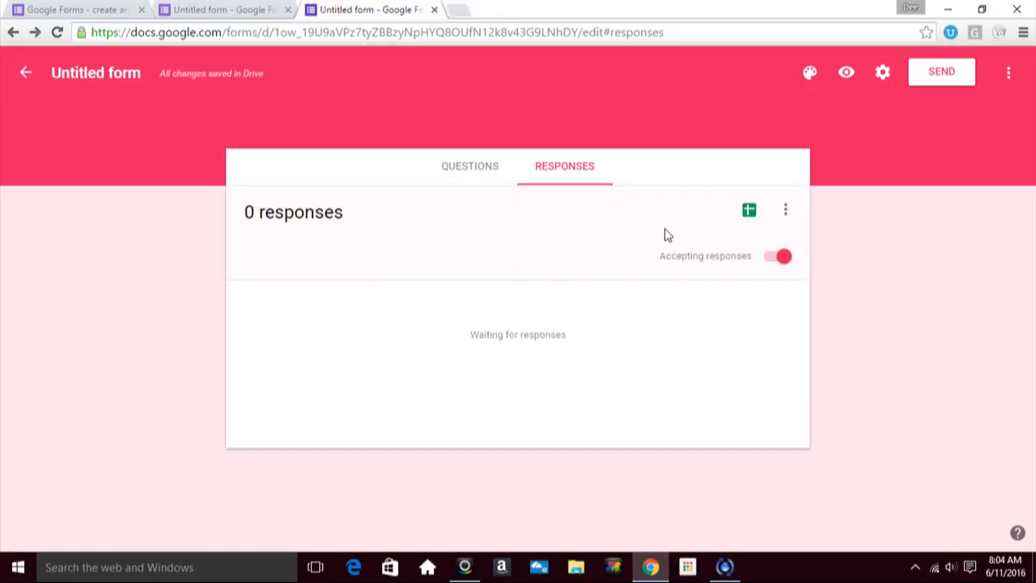
{"action": "left_click", "coordinate": [786, 214]}
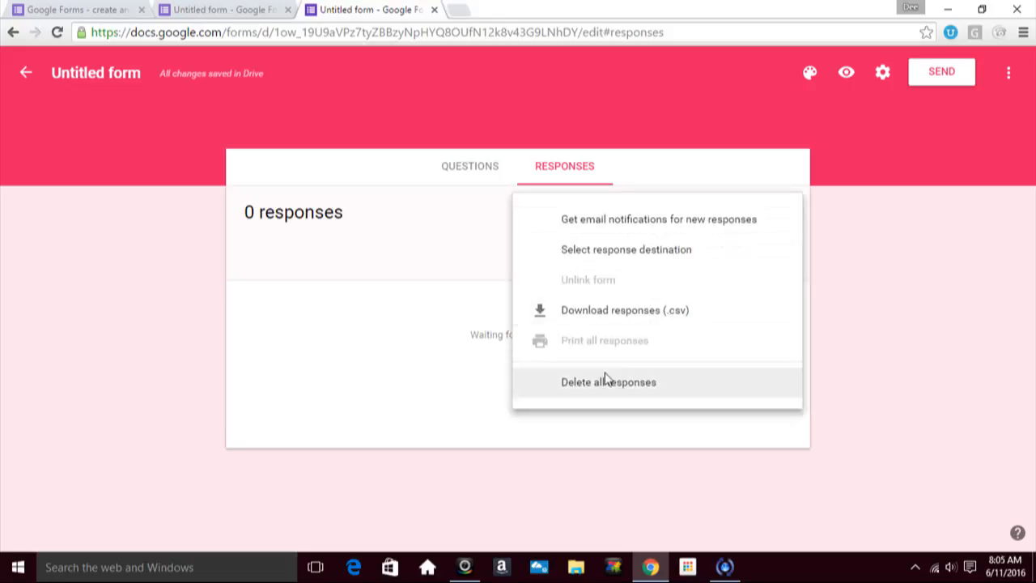
{"action": "left_click", "coordinate": [603, 252]}
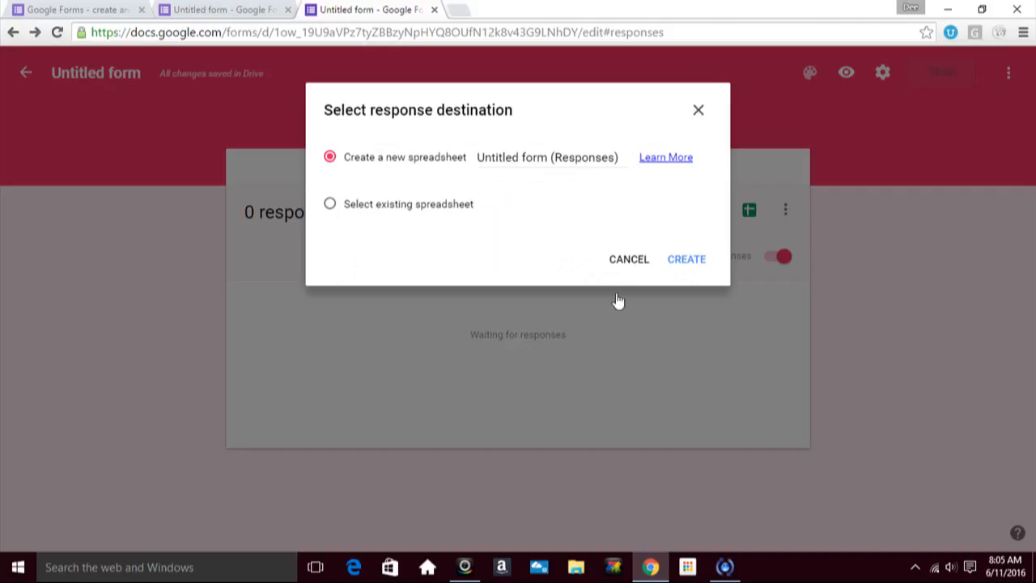
{"action": "left_click", "coordinate": [701, 108]}
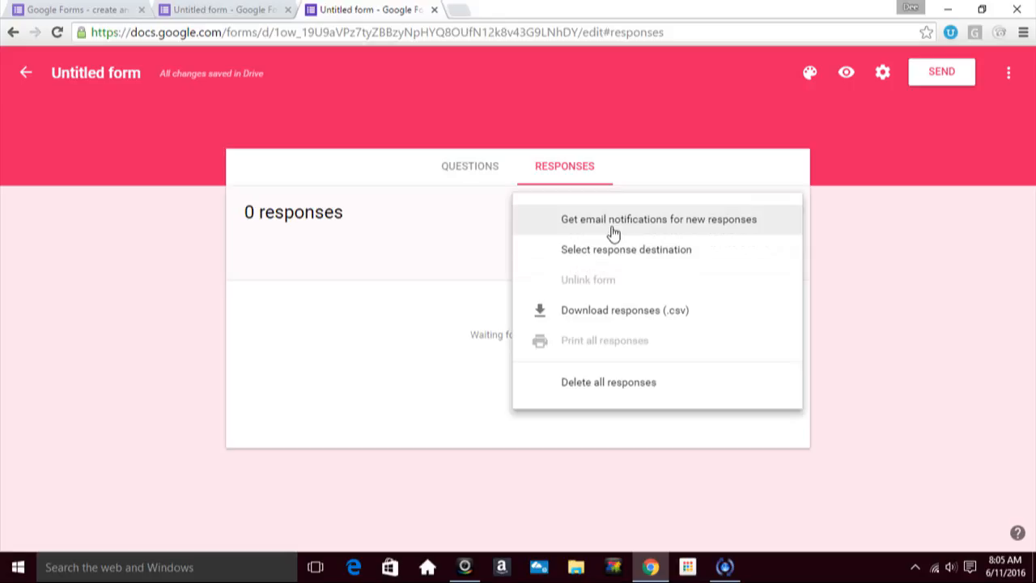
Turn on email notifications for new responses and look through the form's confirmation page and presentation settings.
{"action": "left_click", "coordinate": [615, 226]}
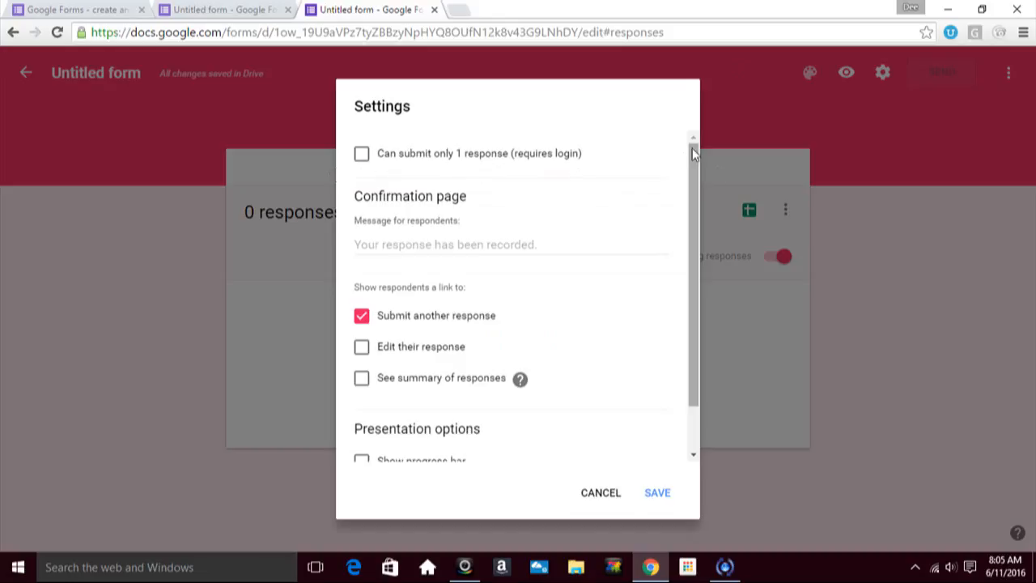
{"action": "scroll", "coordinate": [687, 218], "scroll_direction": "down", "scroll_amount": 1}
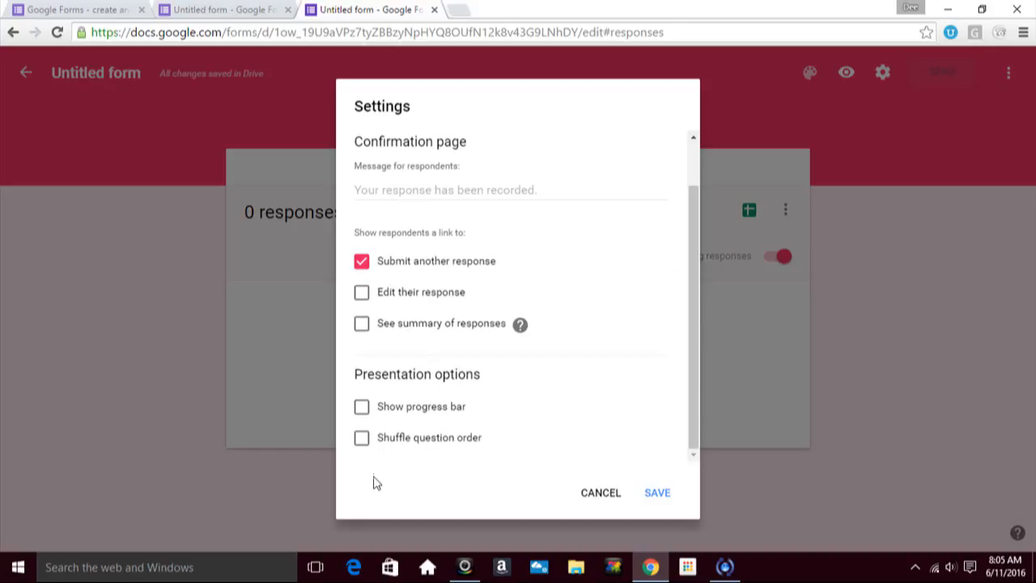
{"action": "left_click_drag", "start_coordinate": [507, 379], "coordinate": [405, 373]}
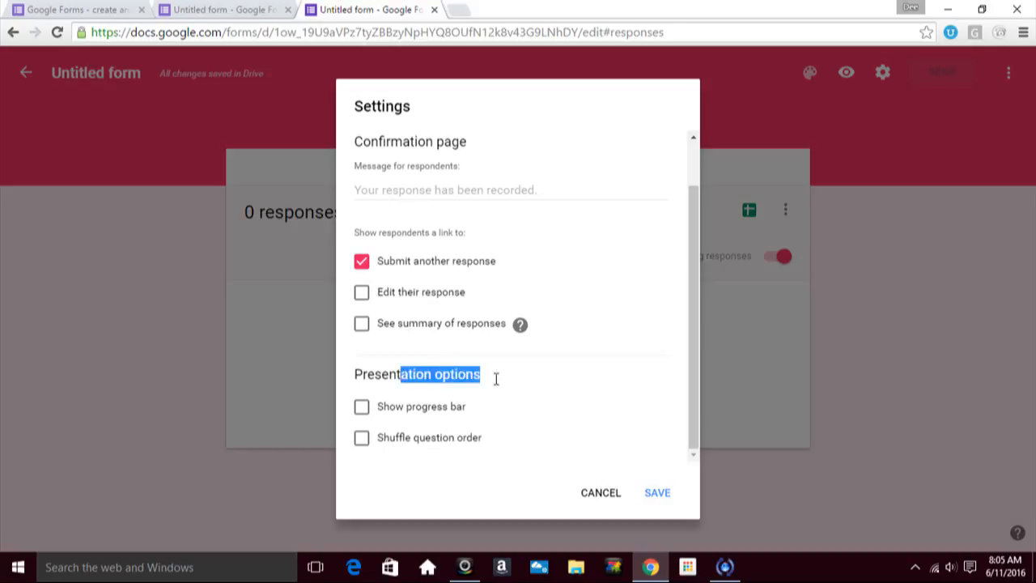
{"action": "left_click", "coordinate": [502, 386]}
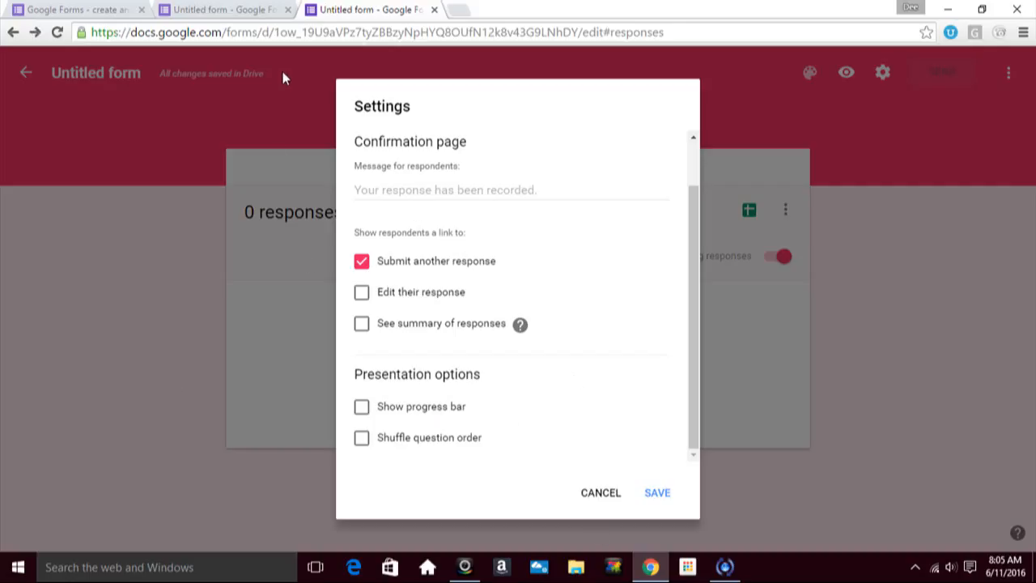
{"action": "left_click", "coordinate": [277, 153]}
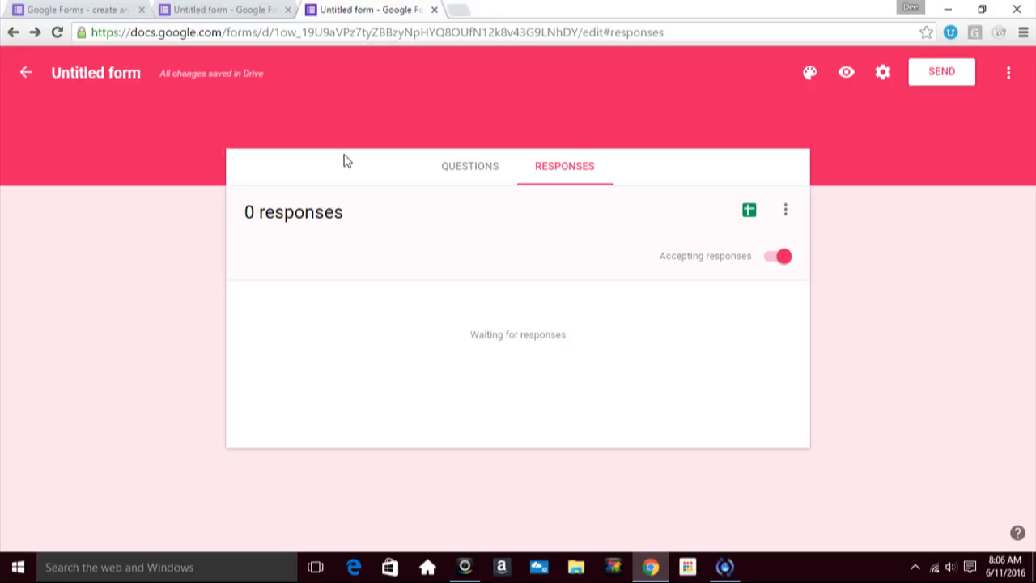
Preview the form as respondents see it, look through its questions, and return to editing.
{"action": "left_click", "coordinate": [846, 74]}
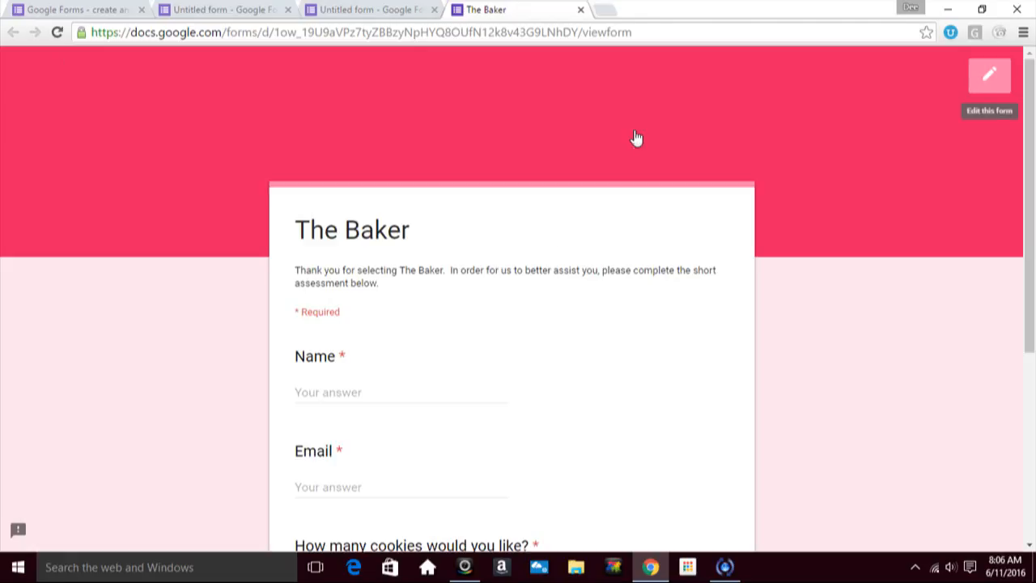
{"action": "scroll", "coordinate": [864, 352], "scroll_direction": "down", "scroll_amount": 4}
{"action": "scroll", "coordinate": [864, 352], "scroll_direction": "up", "scroll_amount": 5}
{"action": "left_click", "coordinate": [988, 87]}
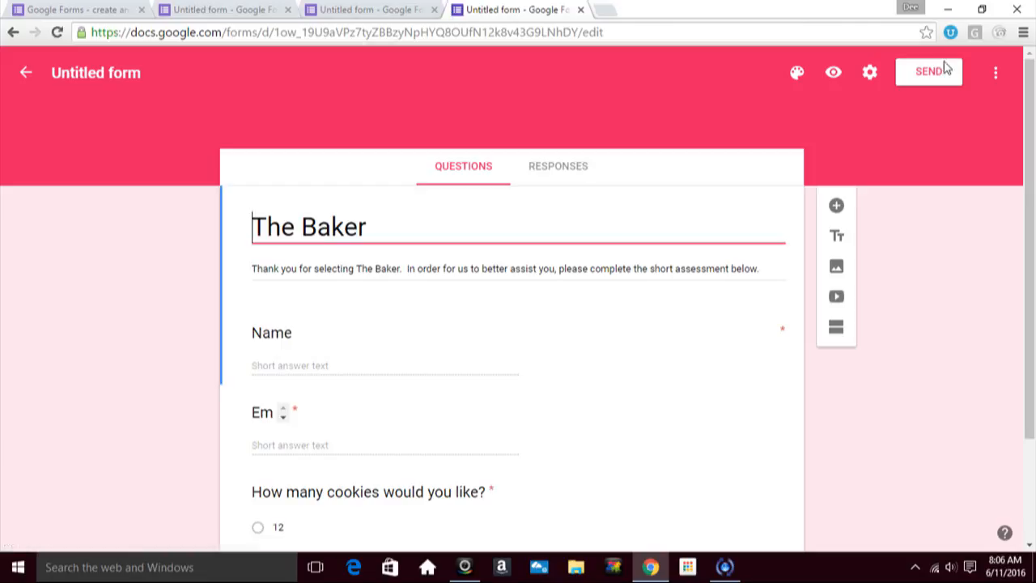
Bring up the options for sending the form and generate a shortened URL for its link.
{"action": "left_click", "coordinate": [944, 69]}
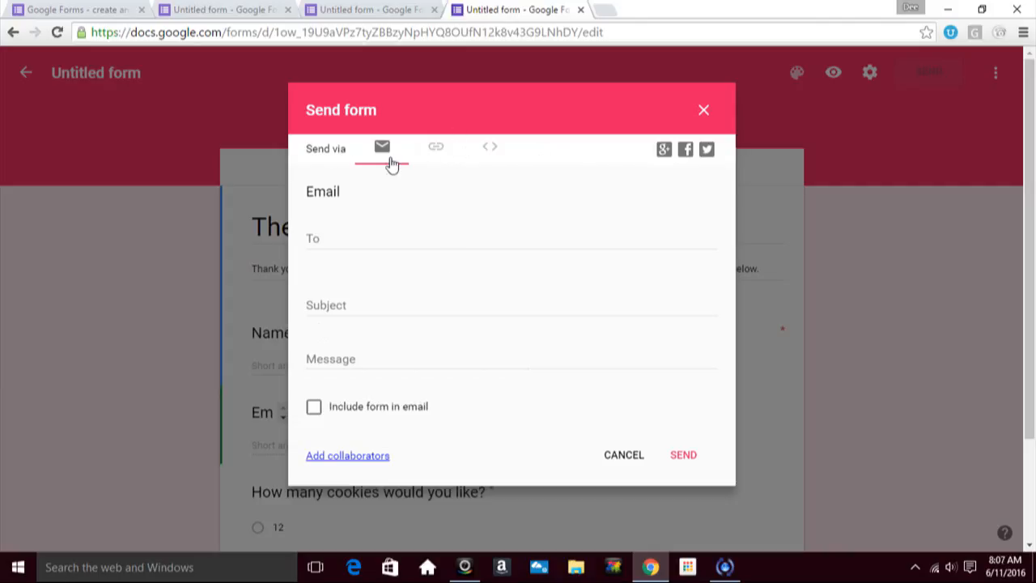
{"action": "left_click", "coordinate": [441, 156]}
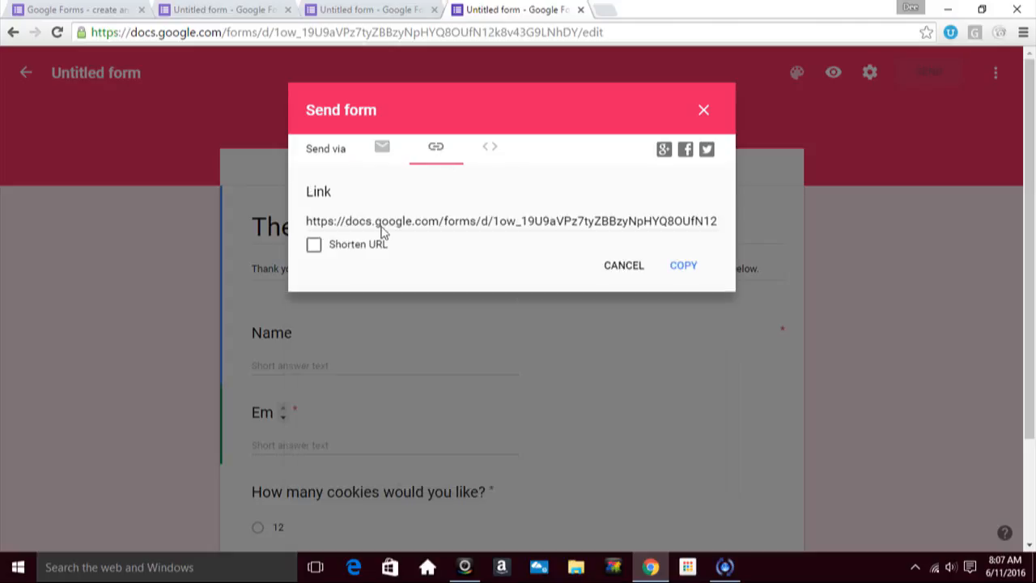
{"action": "left_click", "coordinate": [316, 247]}
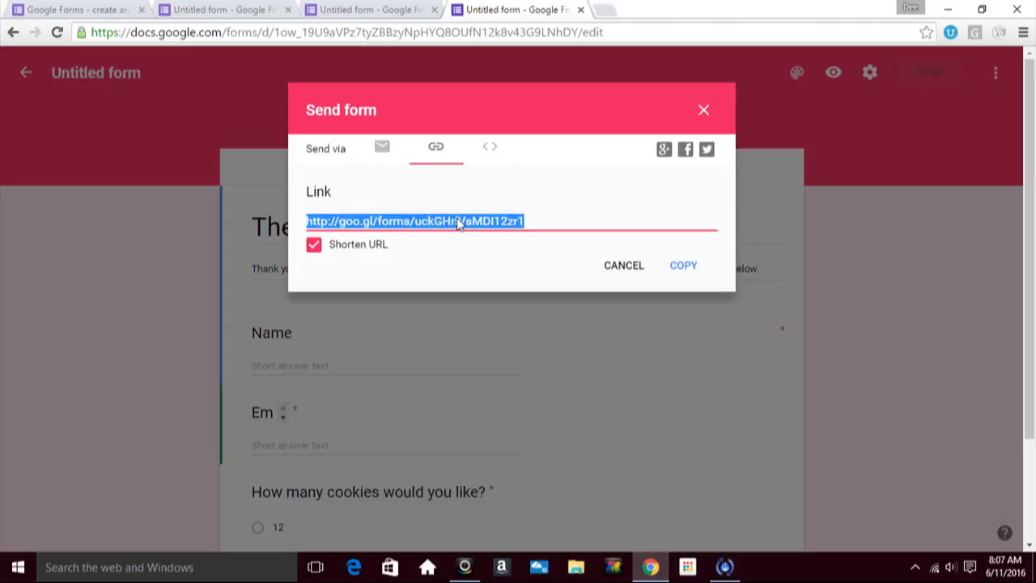
{"action": "left_click", "coordinate": [555, 214]}
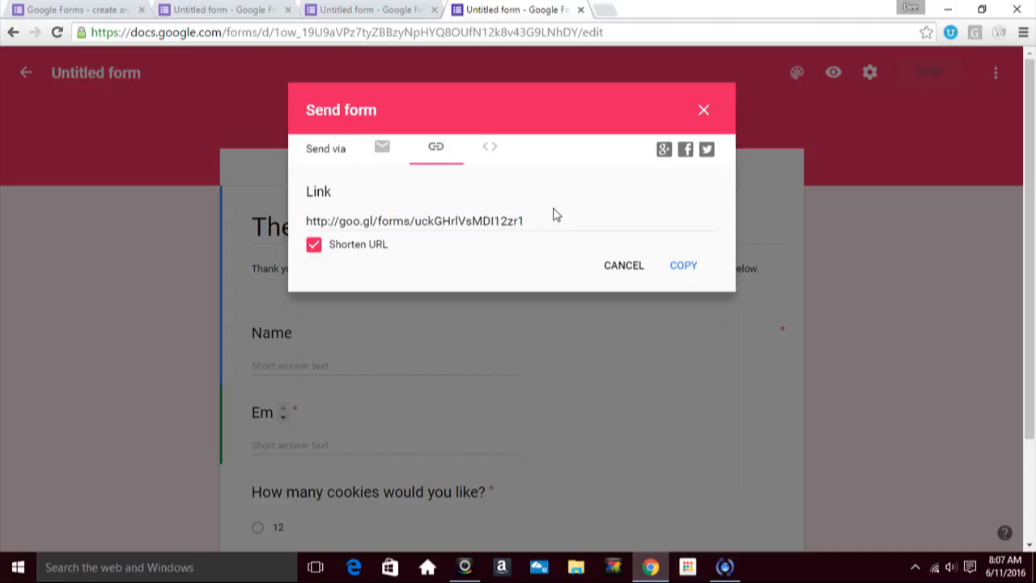
Compare the form's embed HTML option with its link option and close the sending options without sending.
{"action": "left_click", "coordinate": [489, 147]}
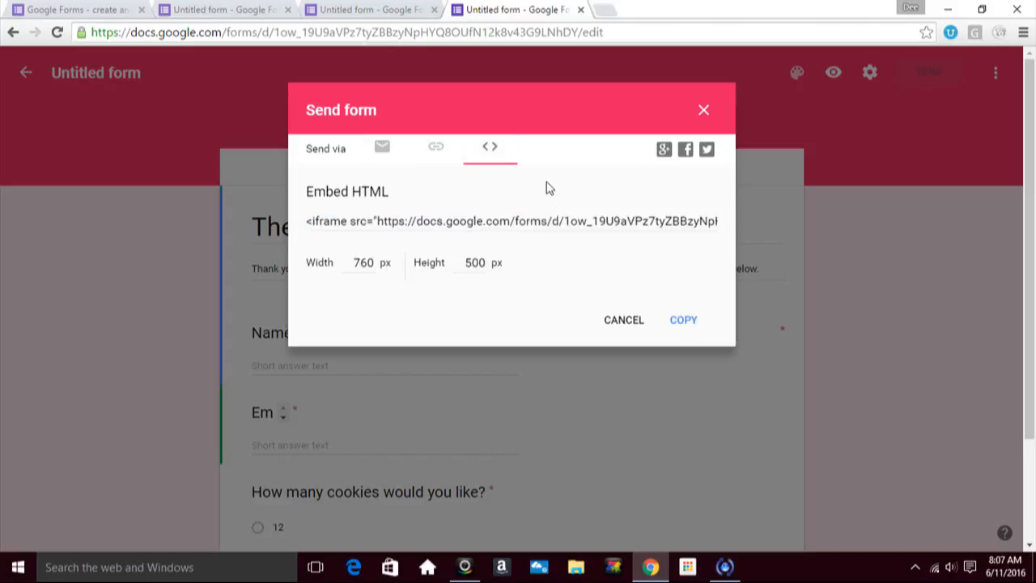
{"action": "left_click", "coordinate": [435, 147]}
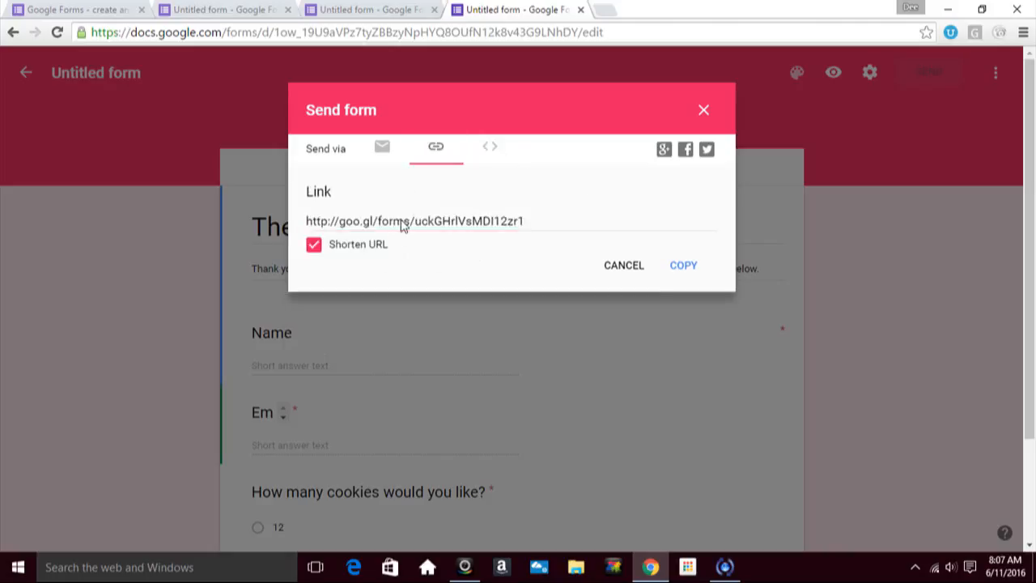
{"action": "left_click", "coordinate": [491, 150]}
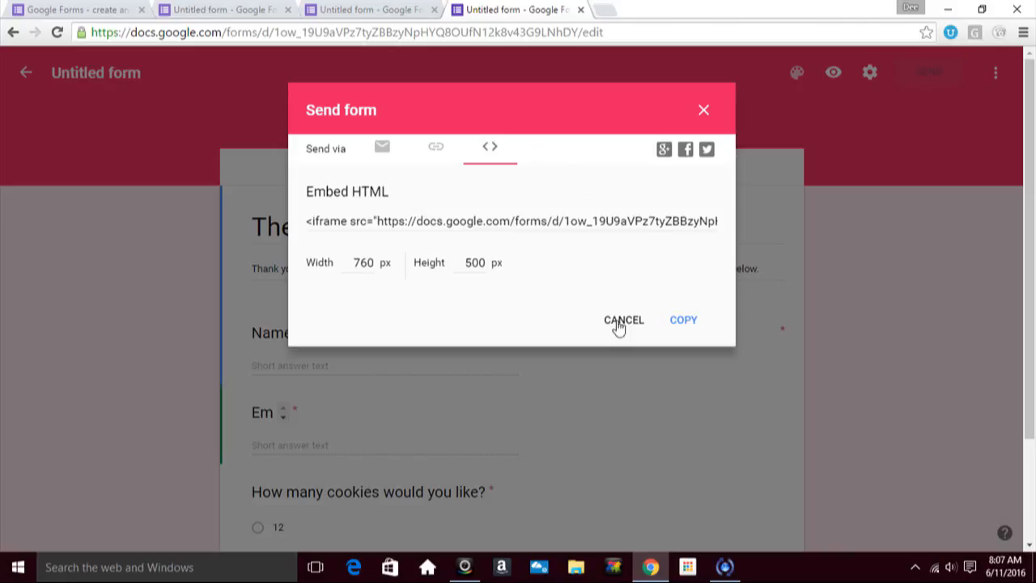
{"action": "left_click", "coordinate": [465, 420]}
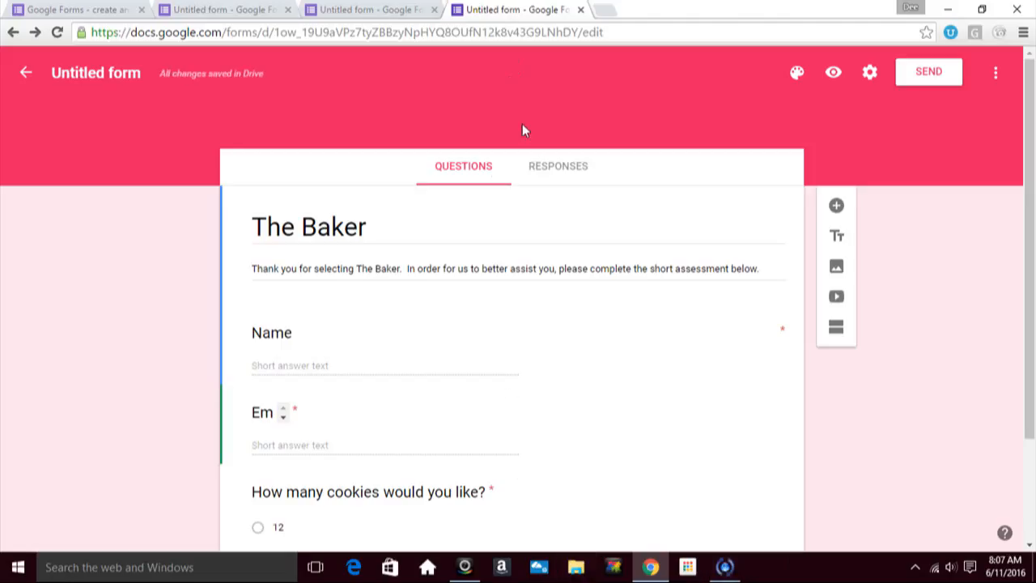
{"action": "left_click", "coordinate": [464, 566]}
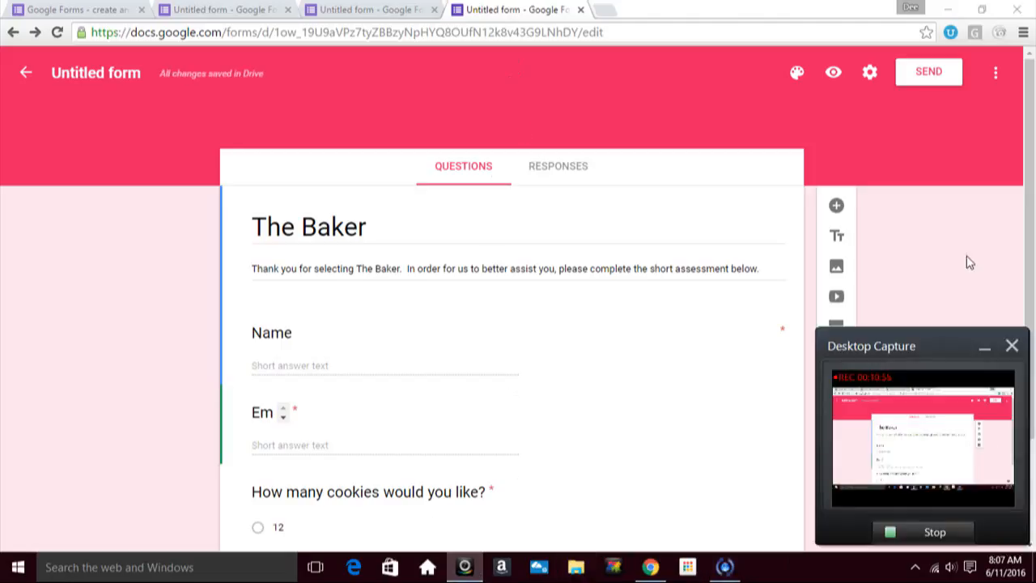